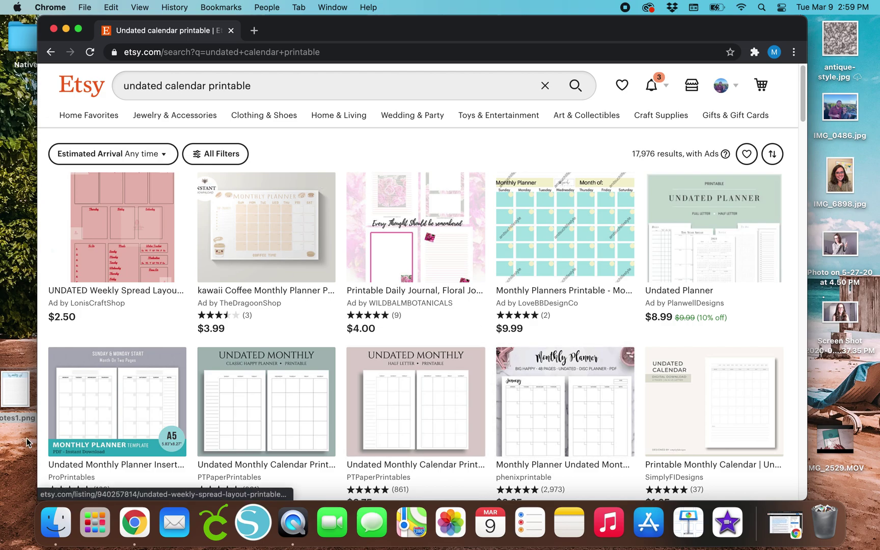
Step: Browse the Etsy search results for undated calendar printables to examine their layouts and prices
scroll(193, 392, down, 3)
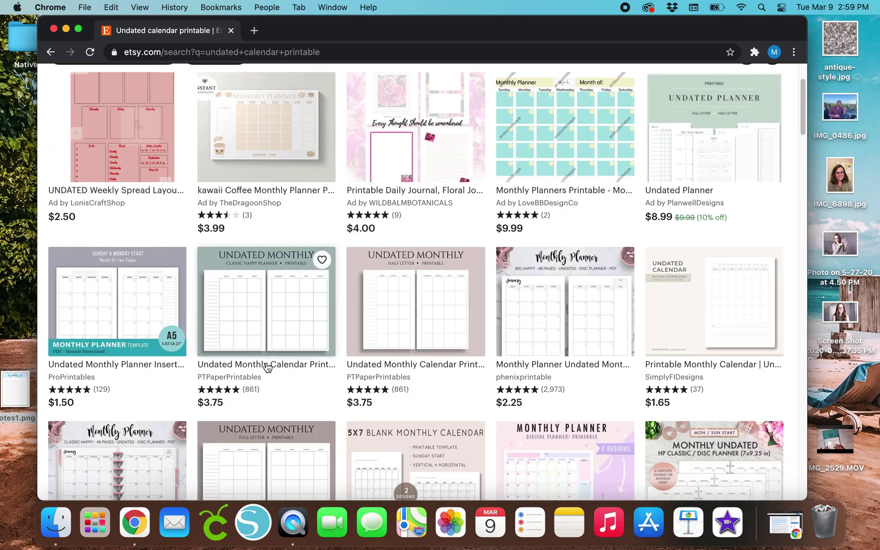
scroll(261, 364, up, 3)
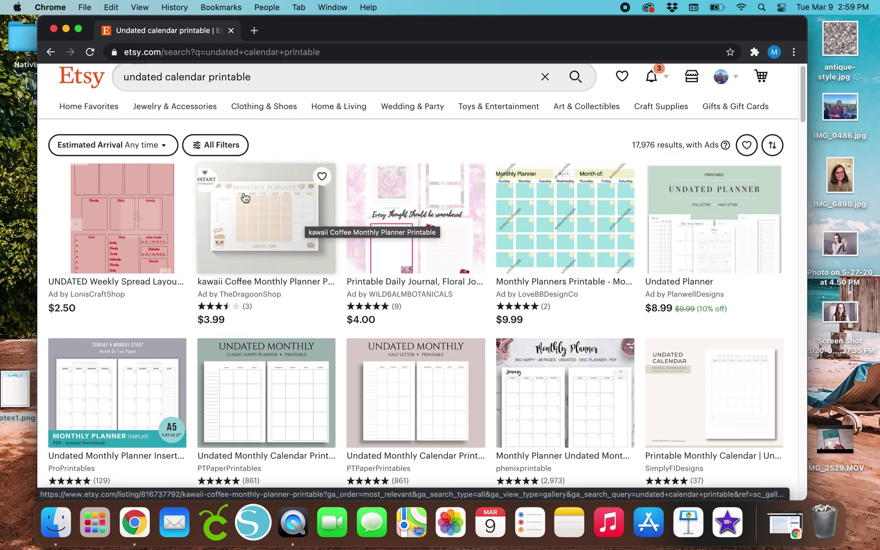
scroll(562, 313, down, 6)
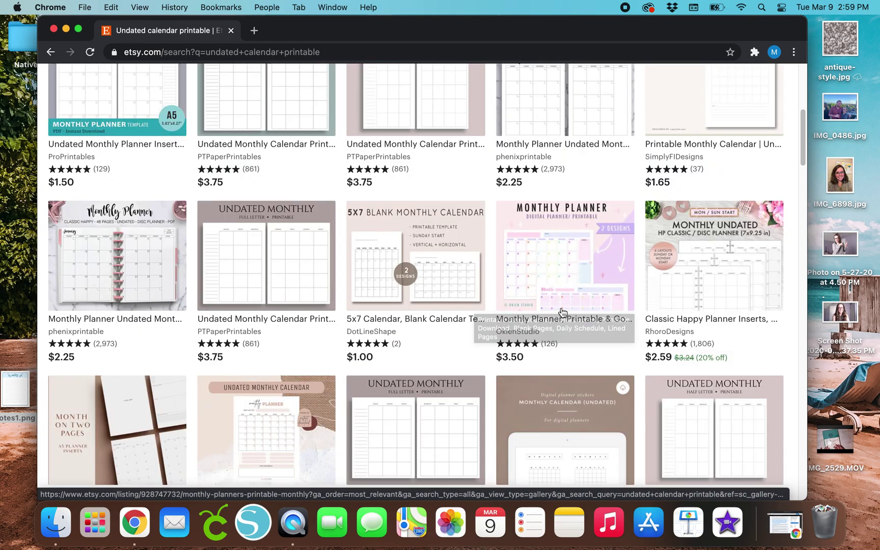
scroll(498, 340, down, 5)
scroll(498, 341, up, 4)
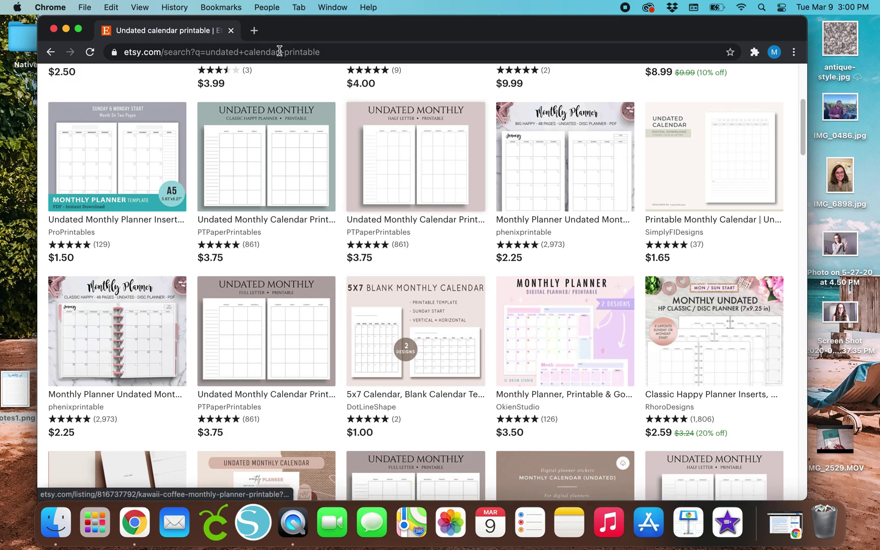
Step: Open canva.com in a new browser tab
click(260, 31)
text(canva.com)
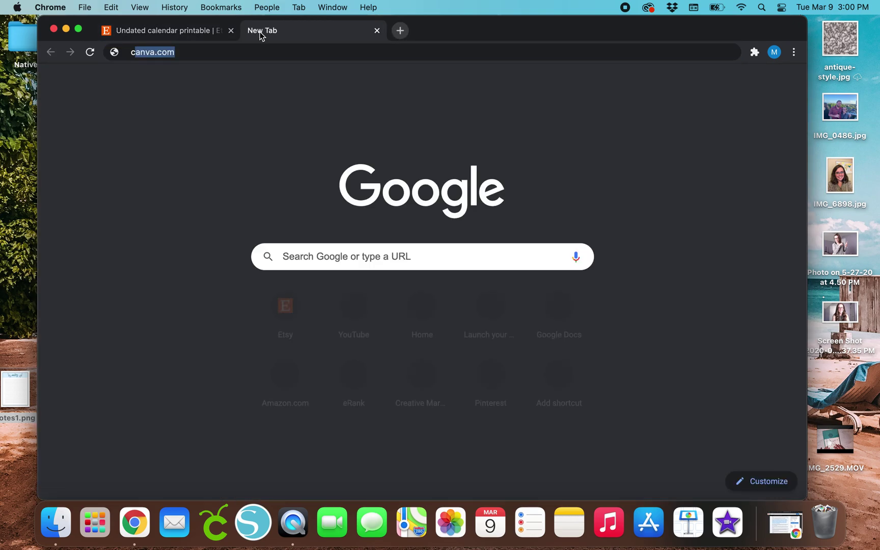
key(Return)
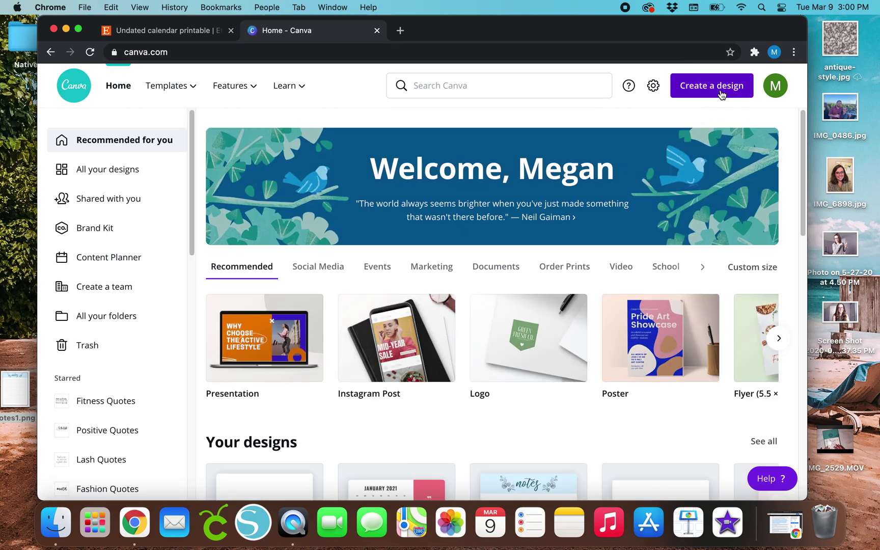
Step: Create a new custom-size design 8.5 in wide and 11 in high
click(721, 87)
click(657, 408)
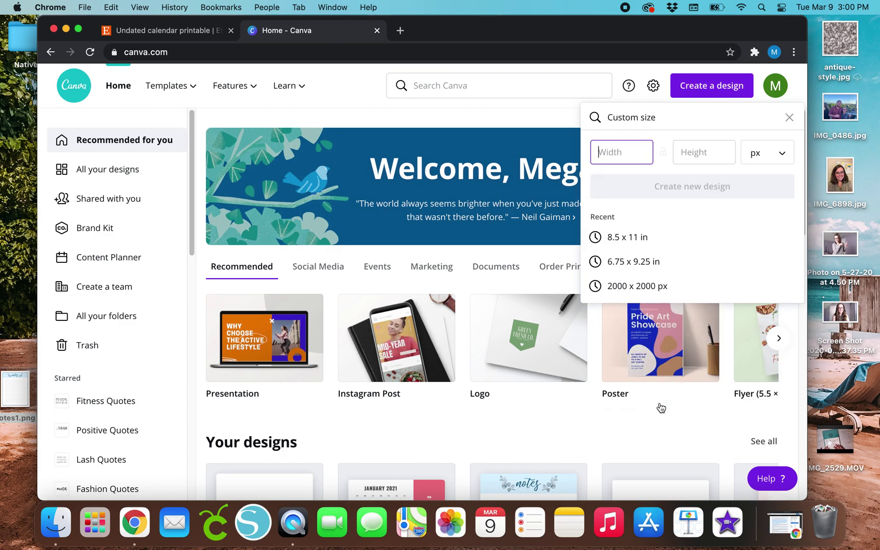
click(781, 162)
click(737, 178)
click(639, 154)
text(8.5)
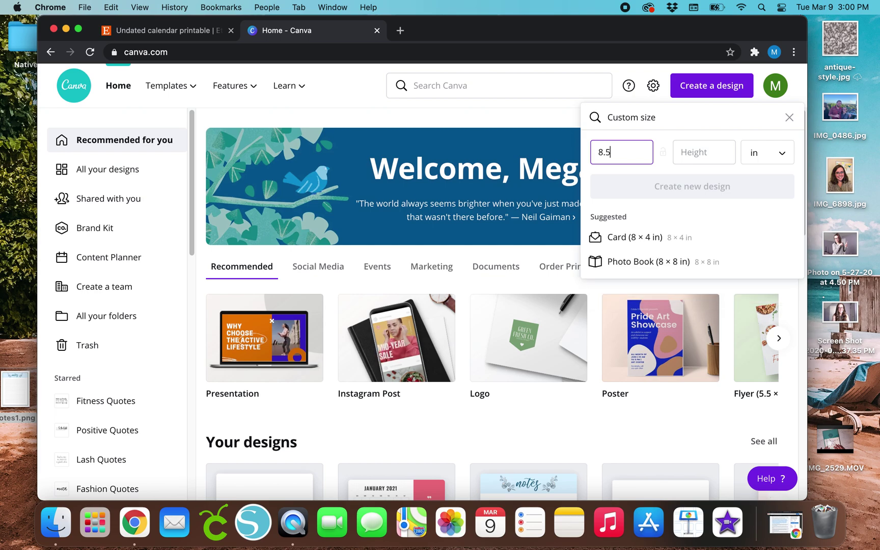
key(Tab)
text(11)
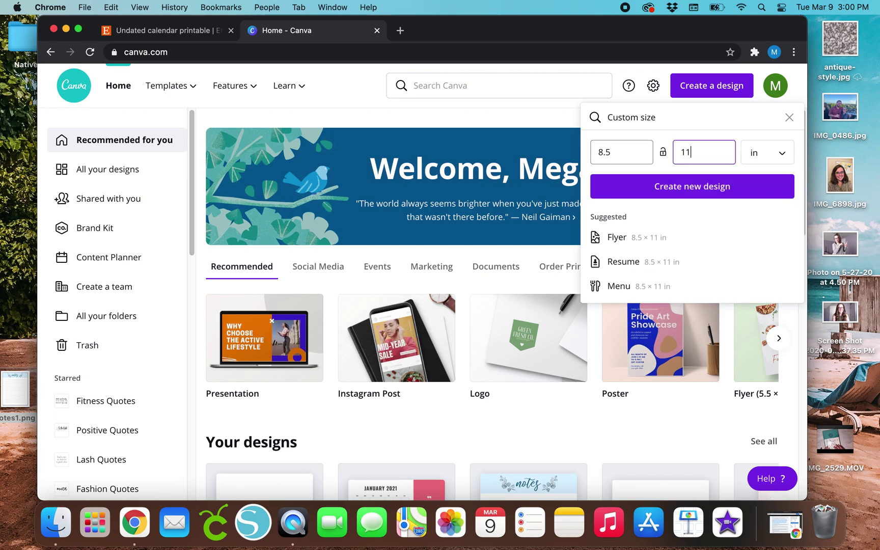
key(Return)
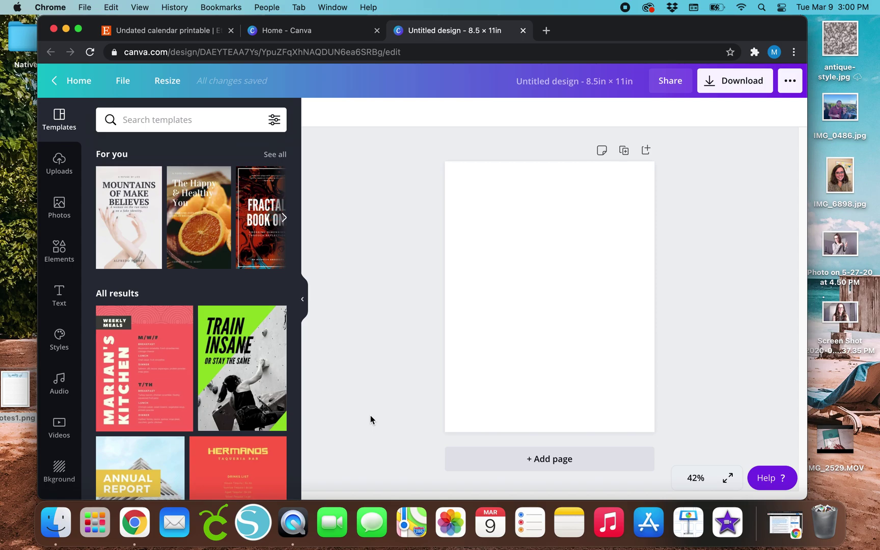
Step: Recheck the Etsy calendar listings, and search Canva's elements for "calendar" to examine the available graphics
click(153, 33)
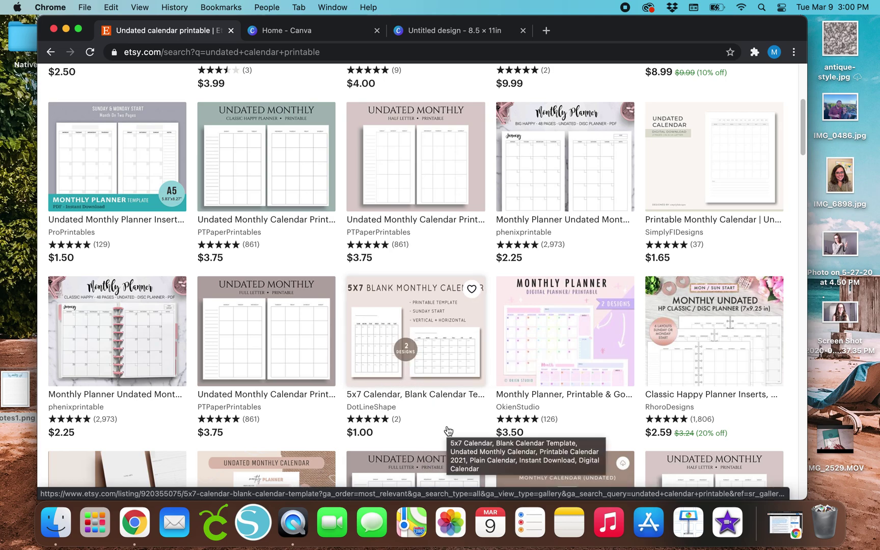
click(443, 32)
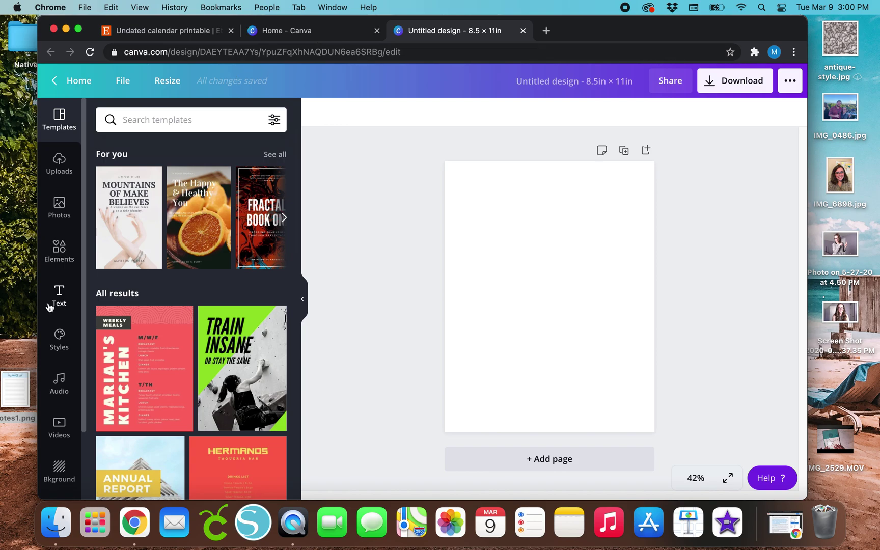
click(59, 250)
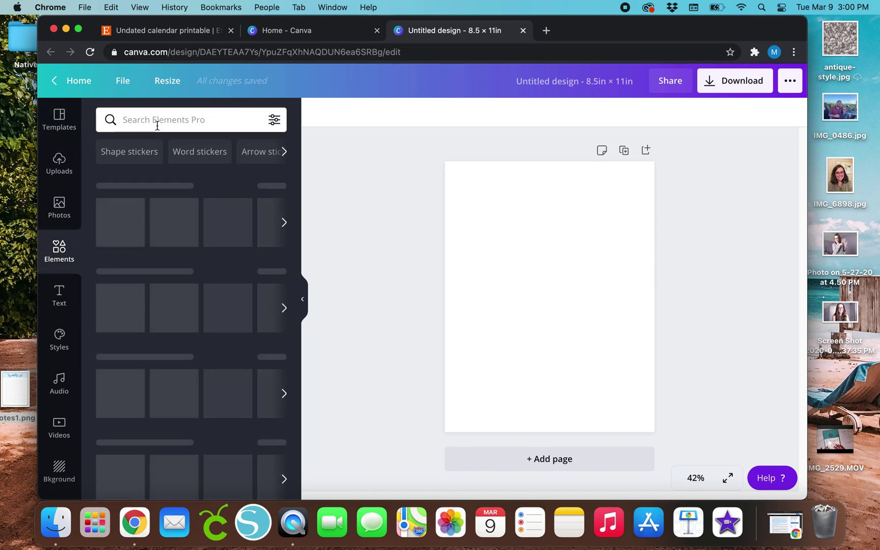
click(158, 121)
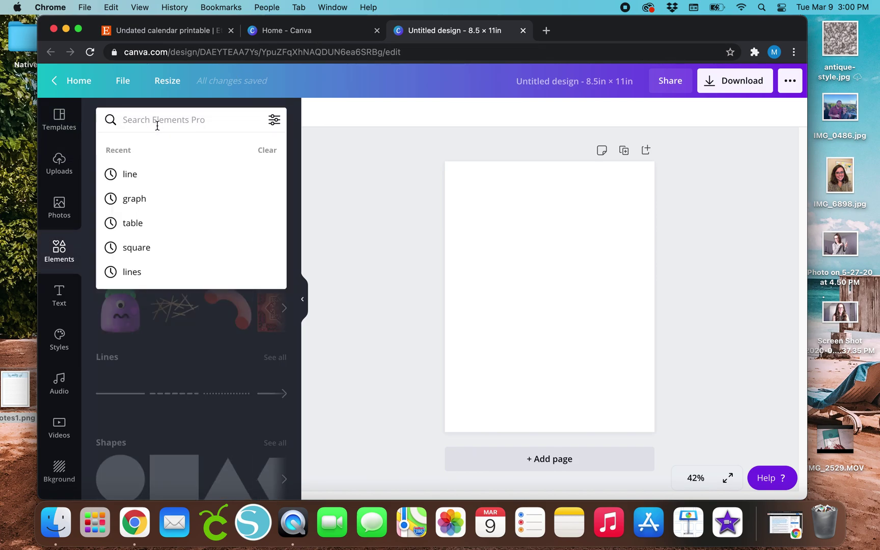
text(gri)
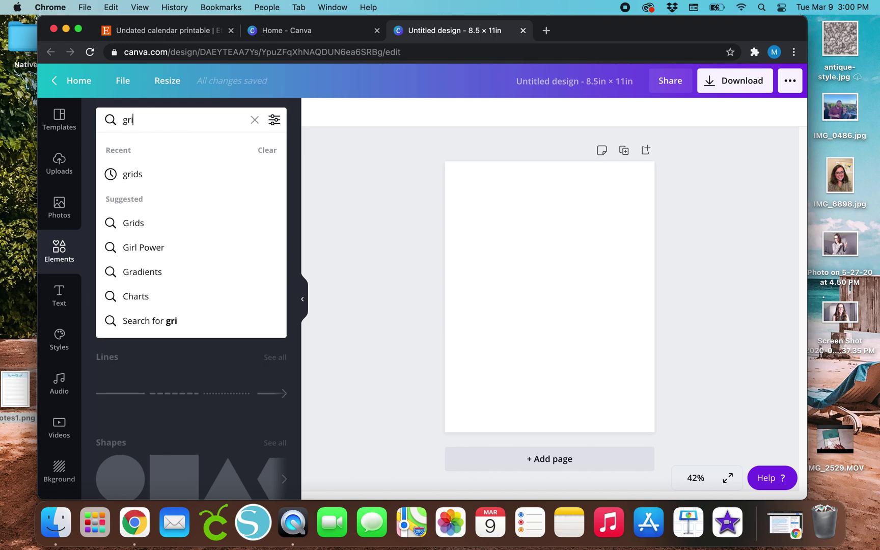
key(BackSpace)
key(BackSpace)
key(BackSpace)
text(calendar)
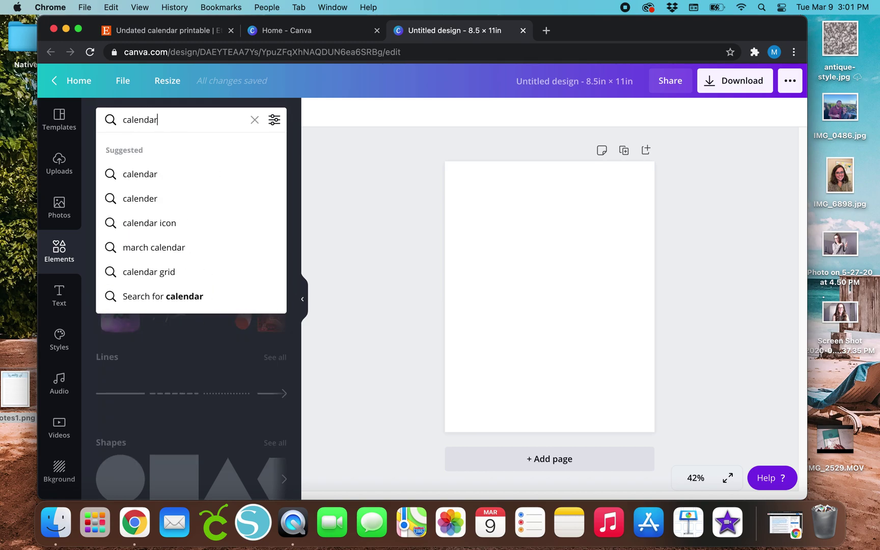
key(Return)
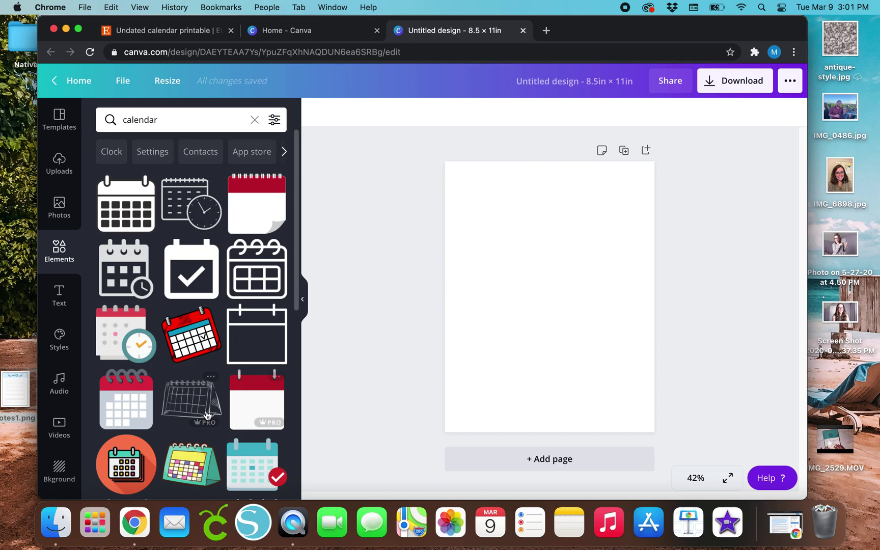
scroll(117, 363, down, 5)
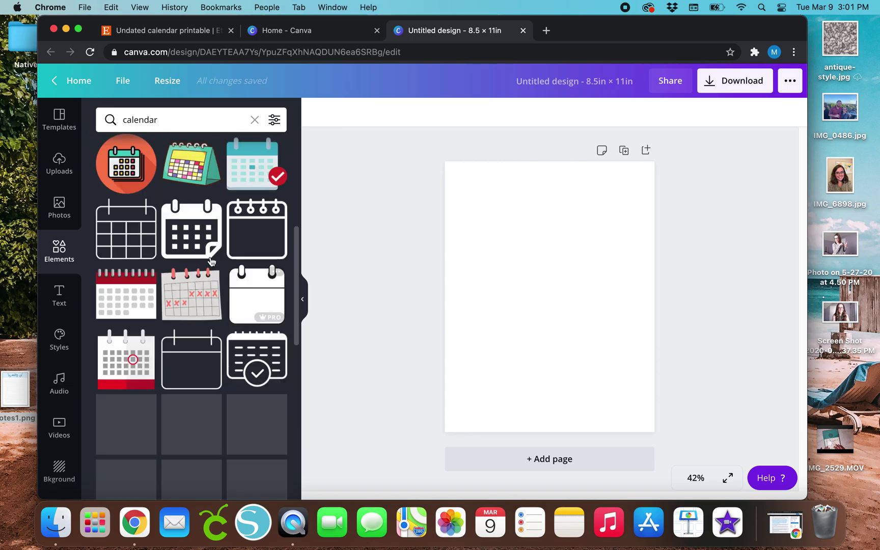
scroll(205, 247, up, 5)
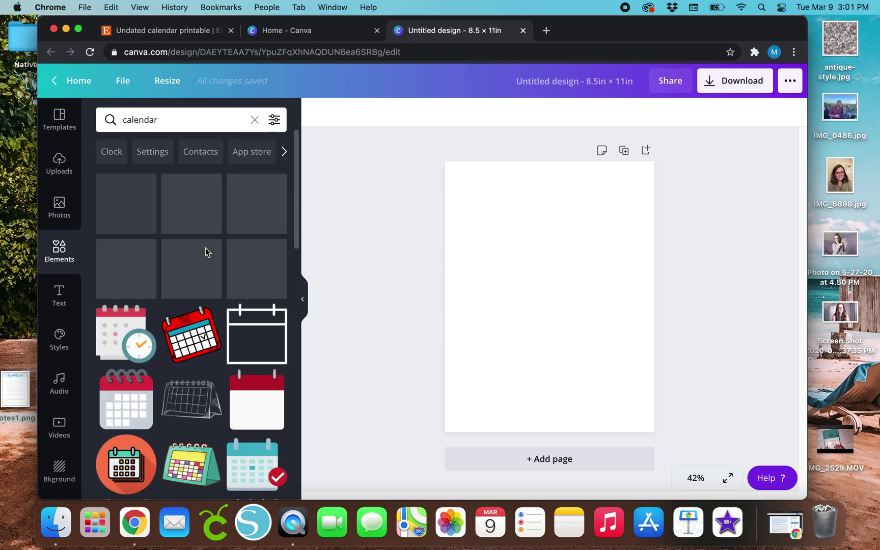
Step: Search the elements for "grid" instead and look through the available grid layouts
click(254, 119)
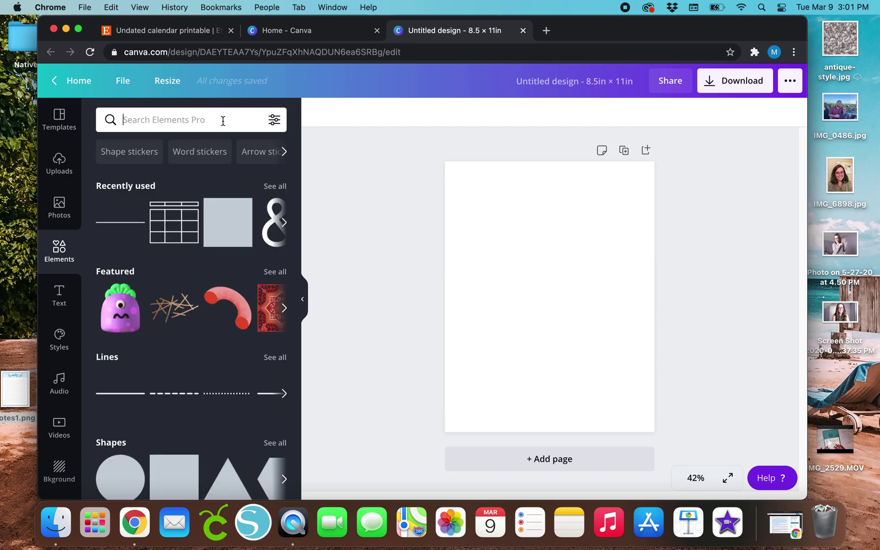
text(grid)
key(Return)
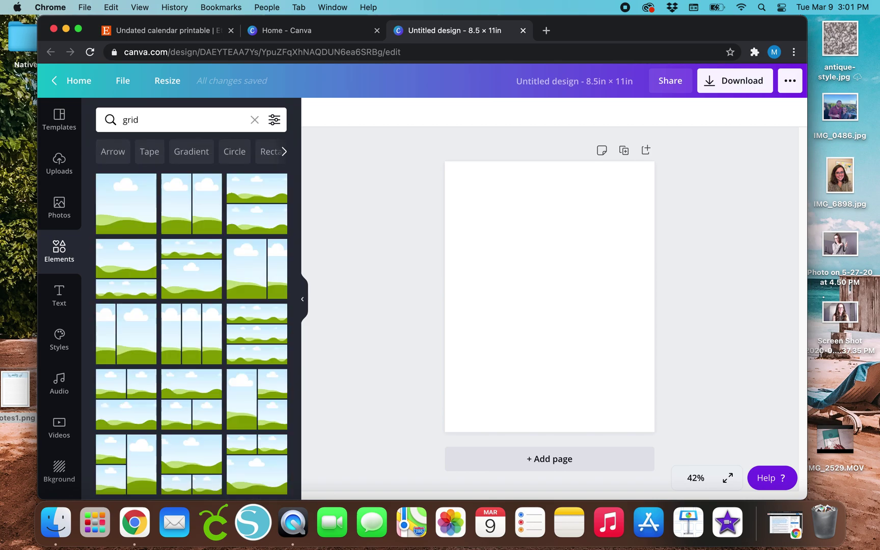
scroll(232, 308, down, 8)
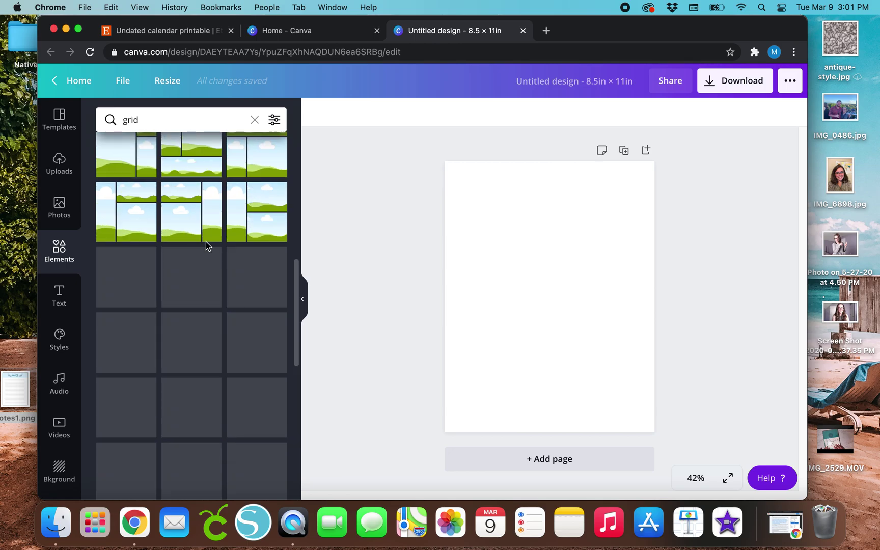
scroll(220, 320, up, 10)
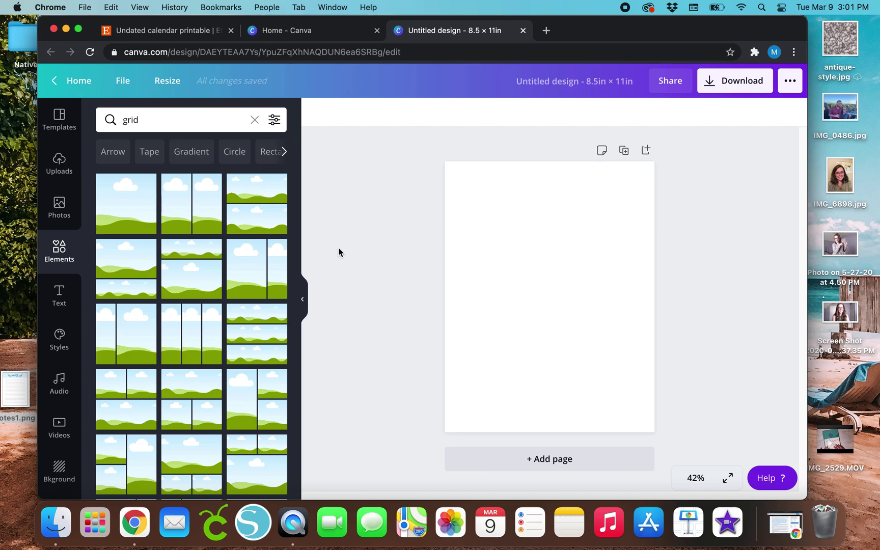
Step: Search the design templates for "calendar"
click(69, 130)
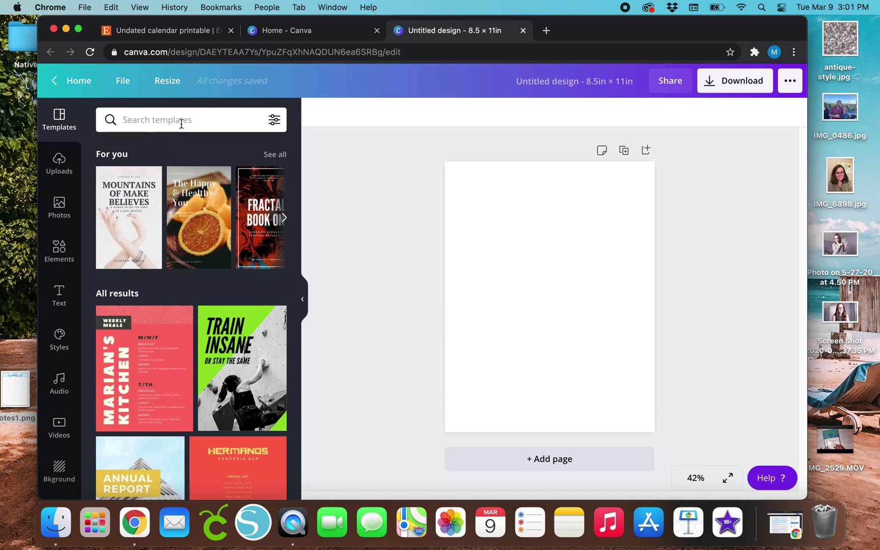
click(181, 122)
text(calendar)
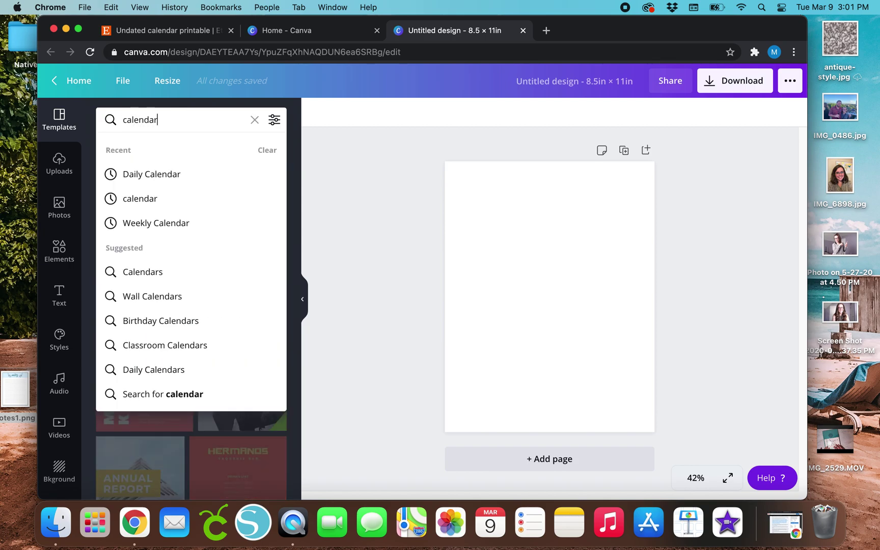
key(Return)
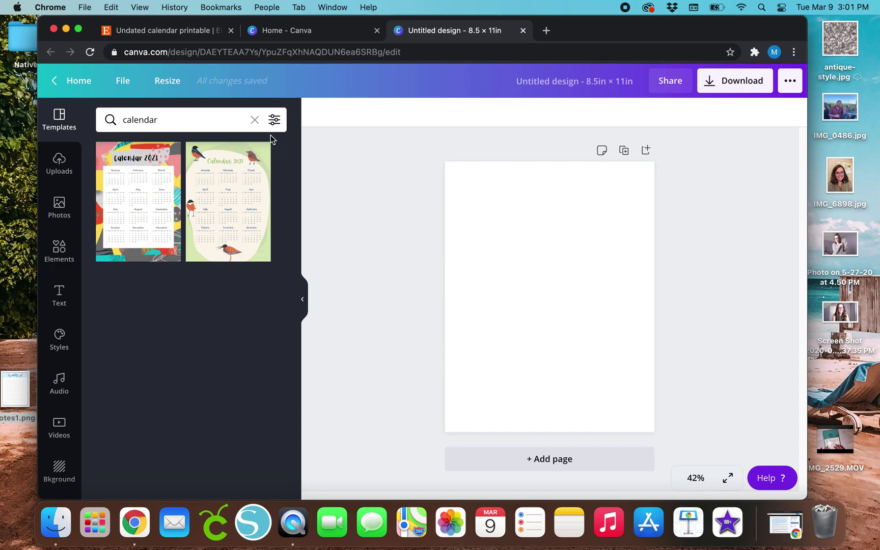
Step: Search the elements for "line" and add a plain solid horizontal line to the blank page
click(60, 250)
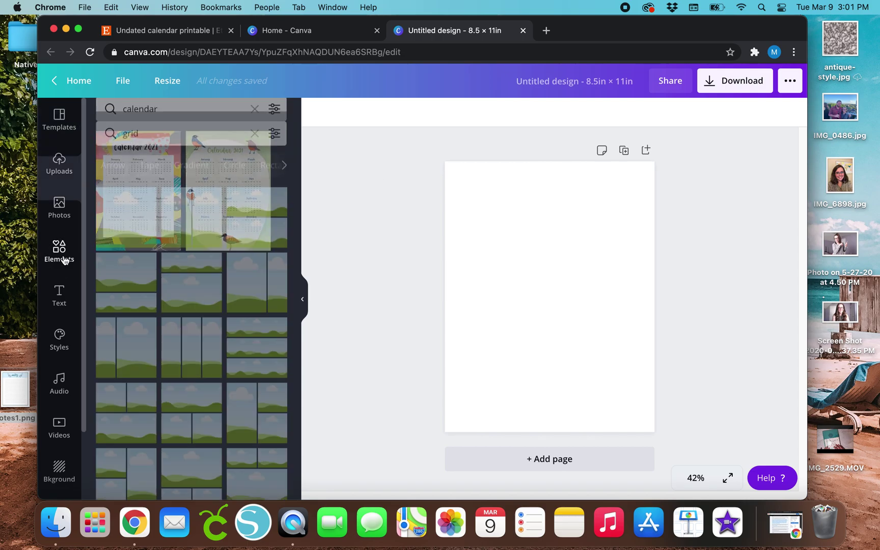
triple_click(200, 122)
key(BackSpace)
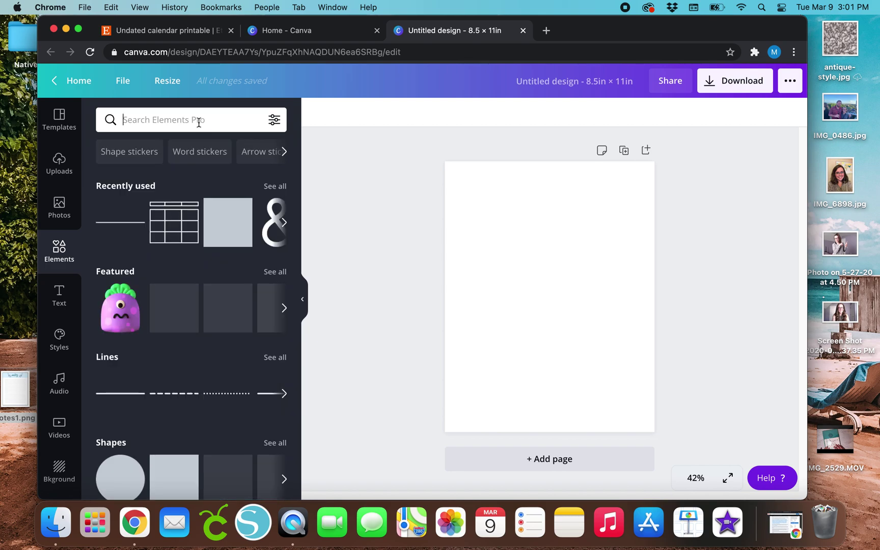
text(line)
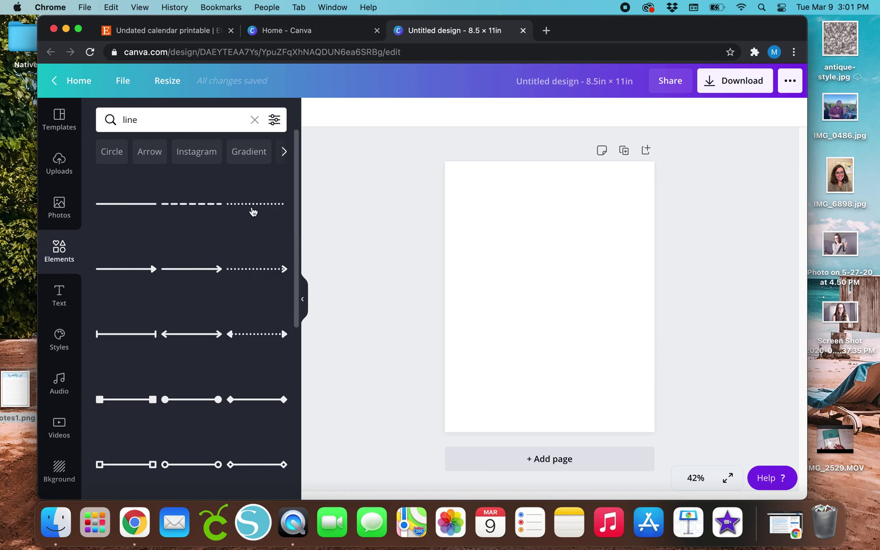
scroll(288, 262, down, 3)
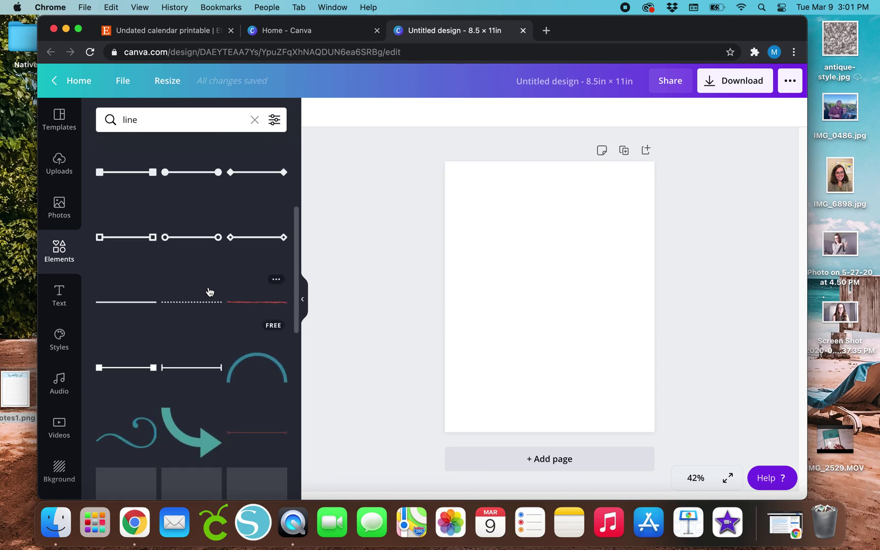
click(116, 306)
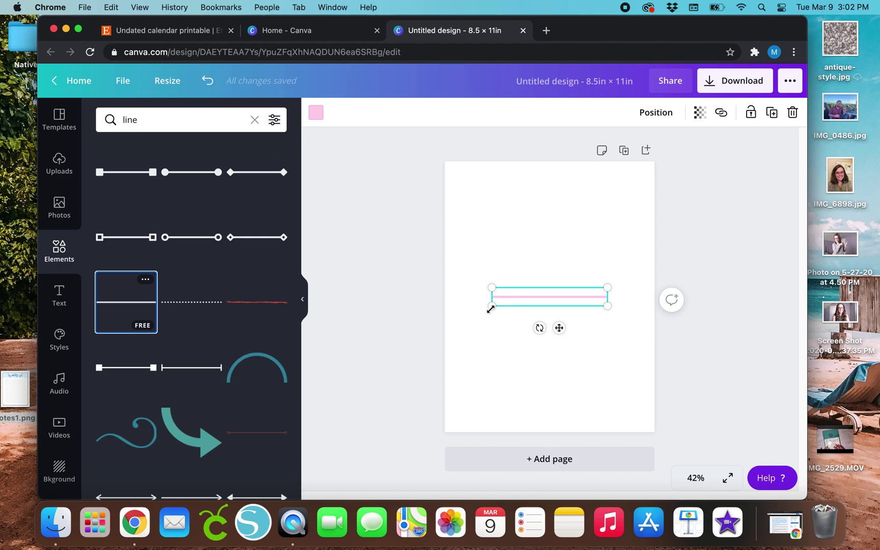
Step: Shrink the line on the page to a short, thin segment and color it black
drag(492, 305, 566, 279)
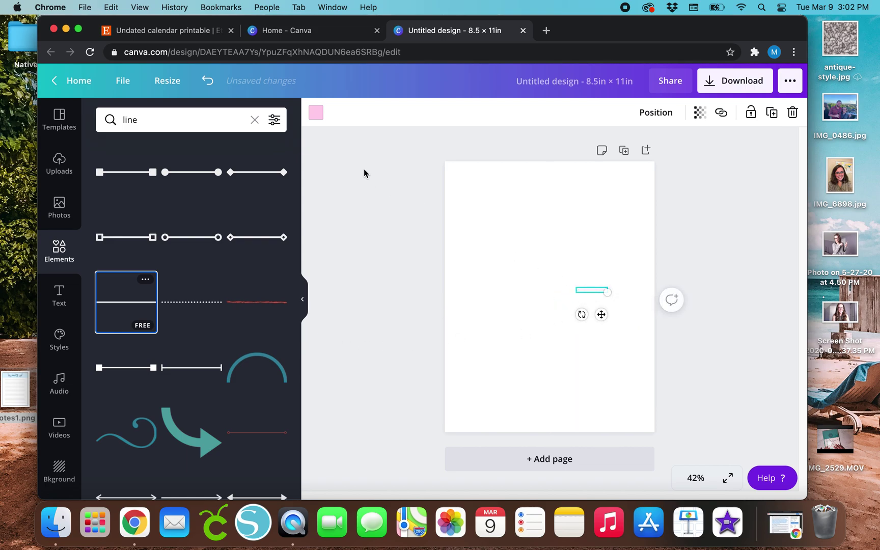
click(315, 112)
scroll(178, 311, down, 10)
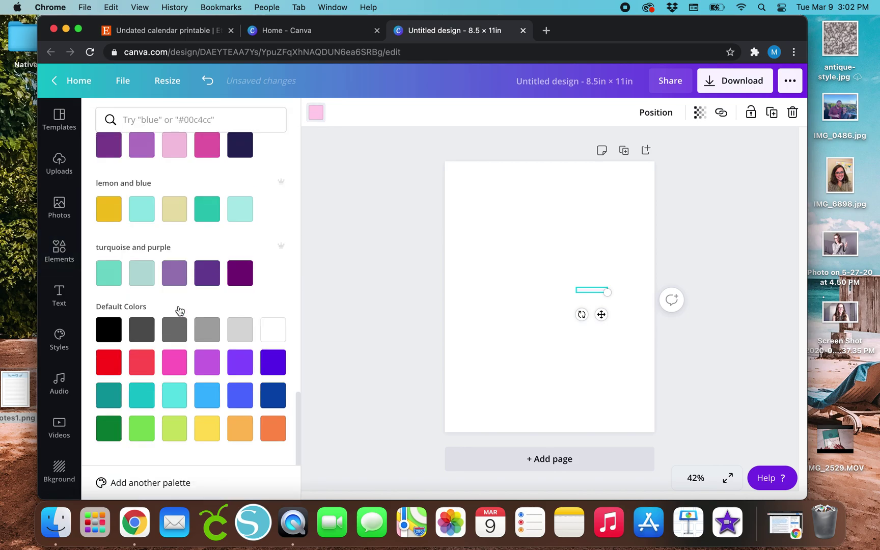
click(111, 333)
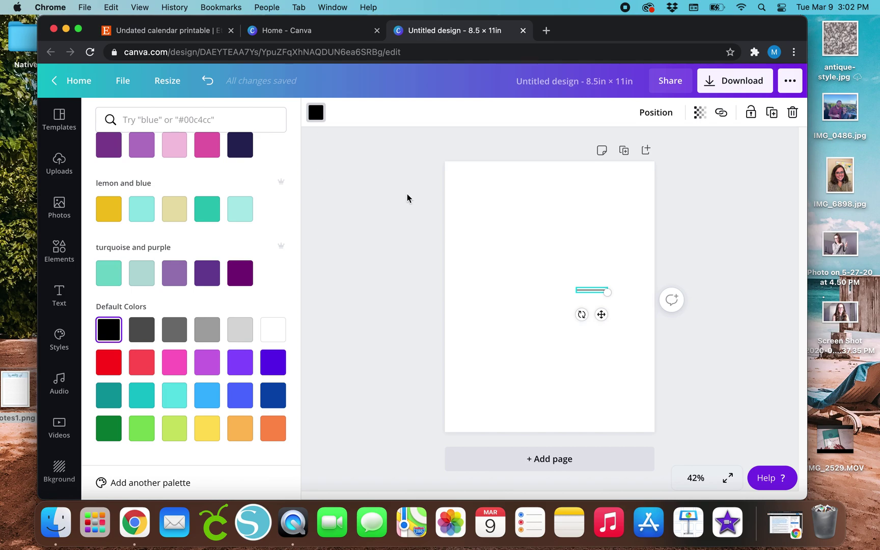
key(Escape)
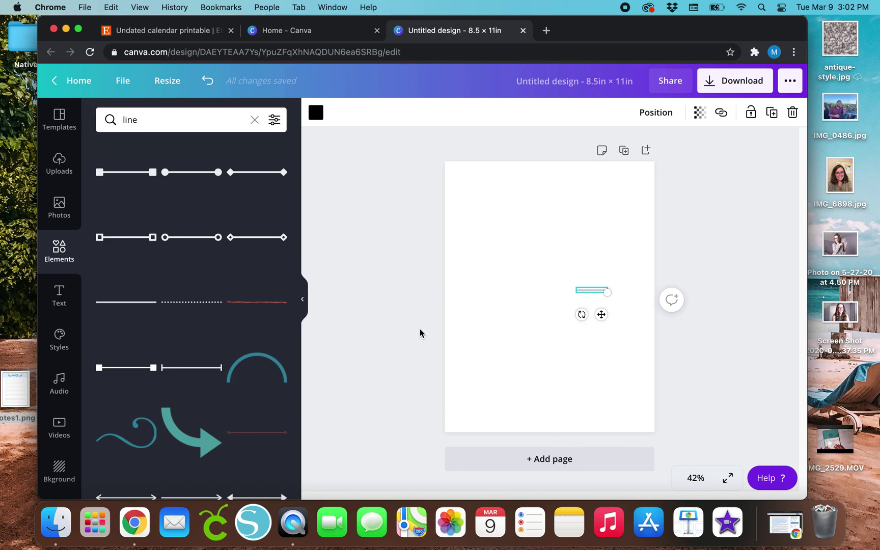
Step: Move the short black line to the left page margin, in the upper part of the page
key(super+equal)
key(super+equal)
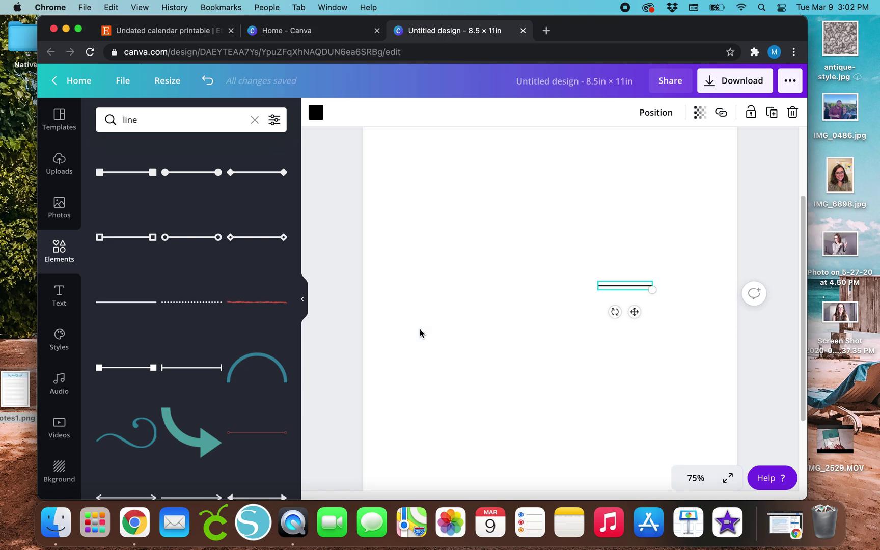
scroll(464, 348, up, 4)
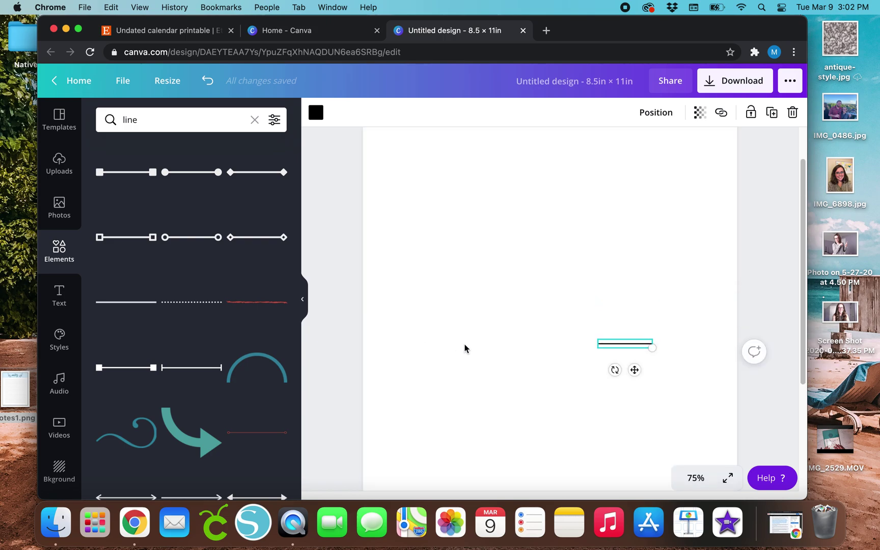
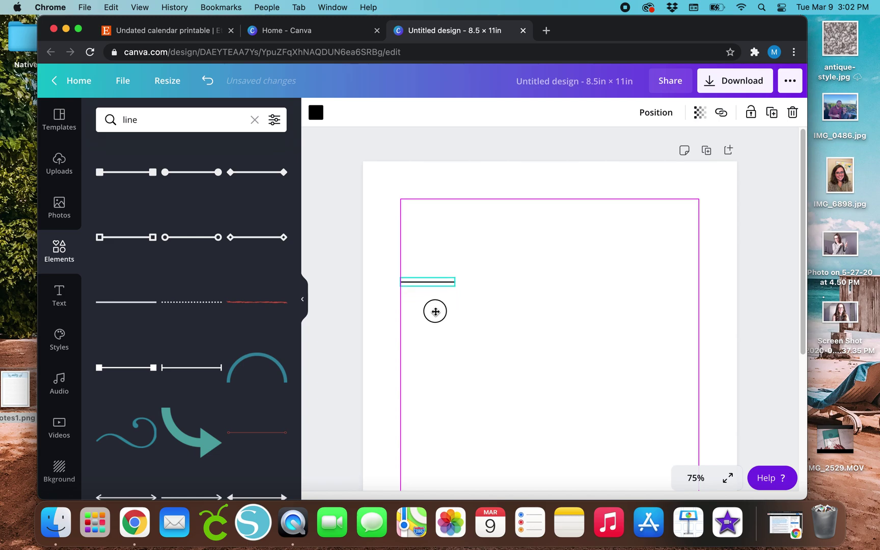
mouse_move(435, 312)
mouse_down()
mouse_move(434, 233)
mouse_move(630, 246)
mouse_move(534, 226)
mouse_move(551, 197)
mouse_move(621, 224)
mouse_move(536, 222)
mouse_move(644, 252)
mouse_move(584, 214)
mouse_move(463, 225)
mouse_move(670, 249)
mouse_move(557, 226)
mouse_move(582, 231)
mouse_move(446, 339)
mouse_move(432, 318)
mouse_move(442, 281)
mouse_move(430, 312)
mouse_move(438, 306)
mouse_up()
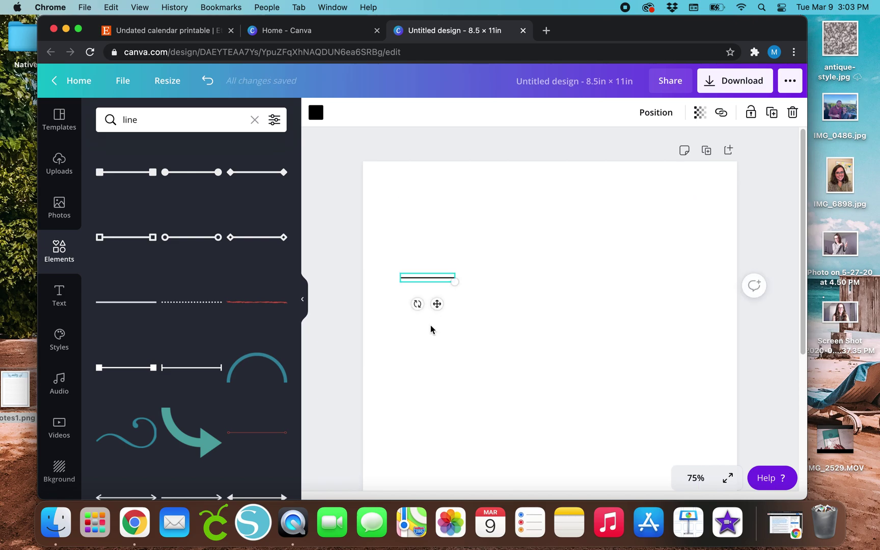
Step: Check the Etsy calendar listings for reference and stretch the line across the page to the right margin
click(161, 32)
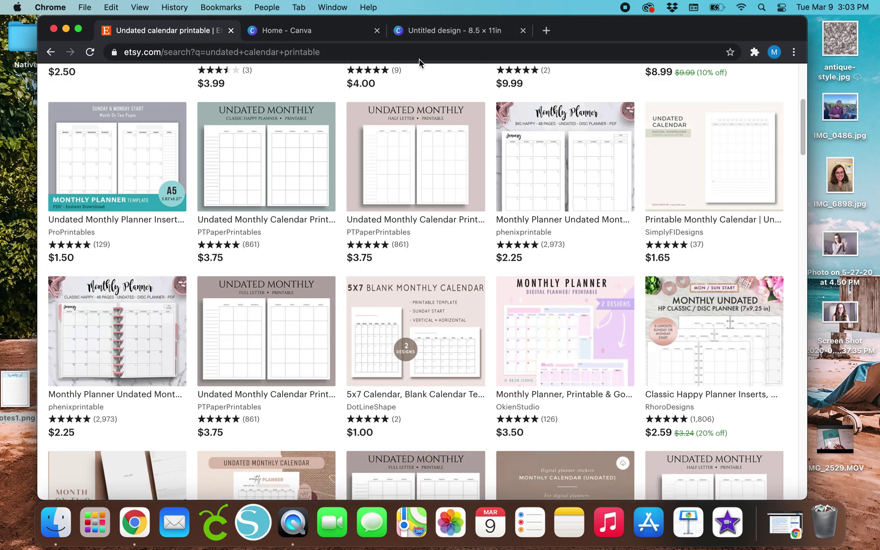
click(434, 31)
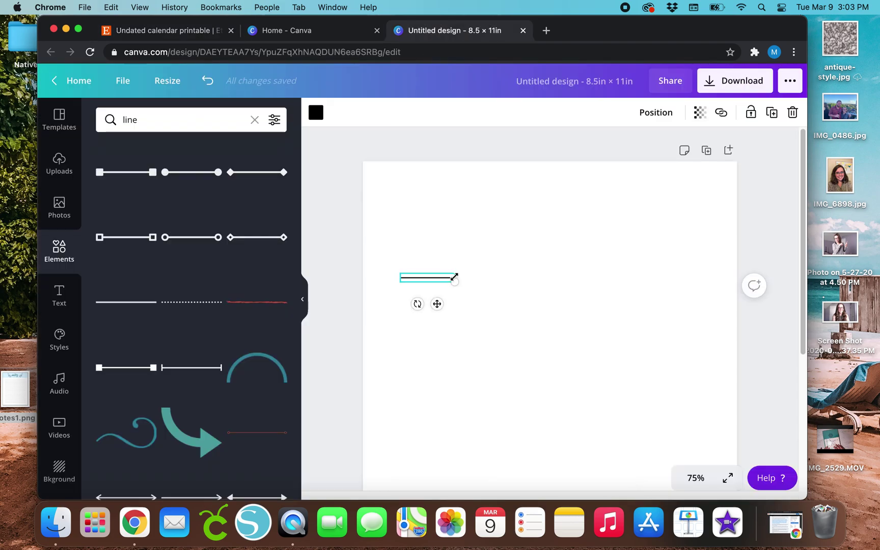
drag(454, 277, 696, 277)
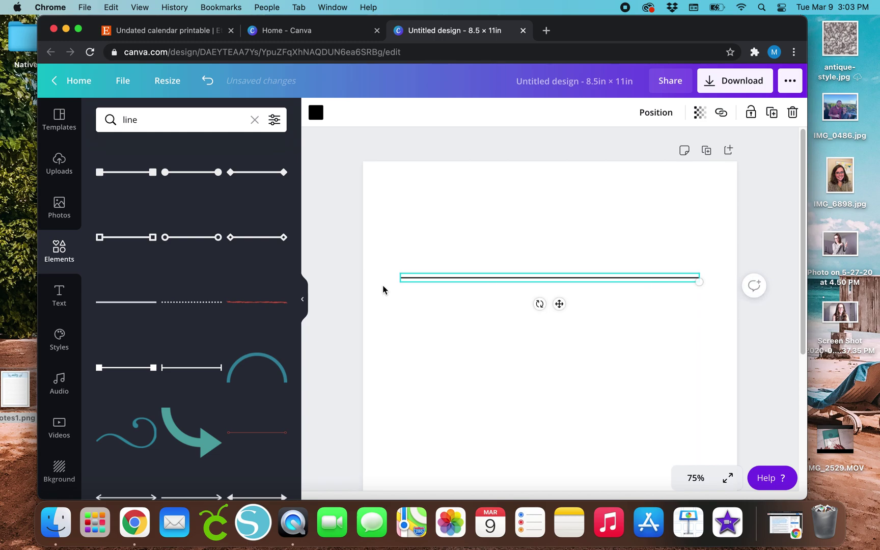
drag(696, 277, 693, 277)
Step: Duplicate the full-width line and place the copy one calendar row below the original, aligned at both ends
scroll(540, 362, down, 3)
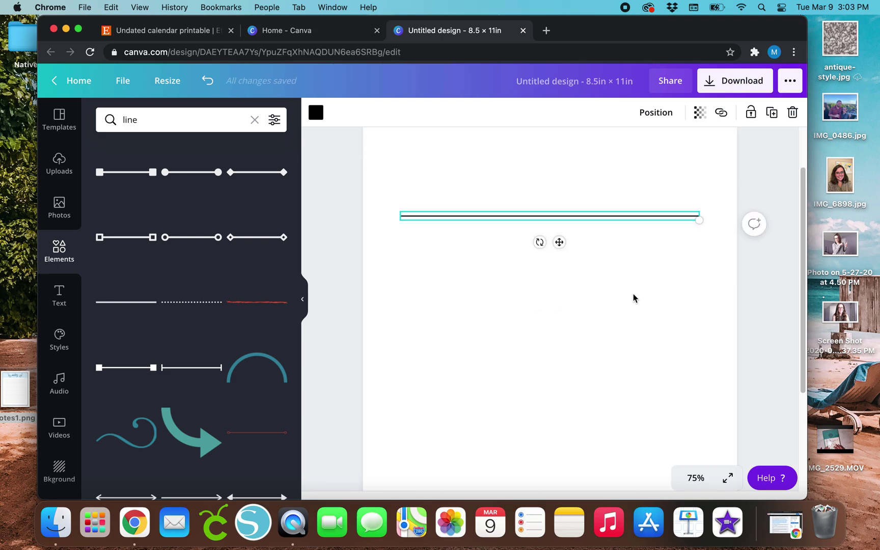
click(772, 113)
drag(569, 251, 553, 309)
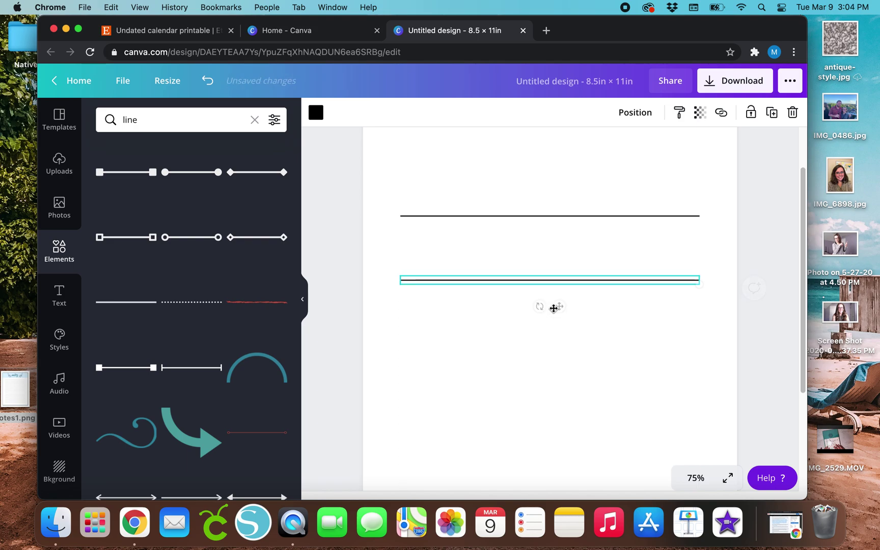
Step: Duplicate both horizontal lines together and align the copied pair one row below them
scroll(553, 308, down, 5)
scroll(553, 308, up, 3)
scroll(463, 280, up, 2)
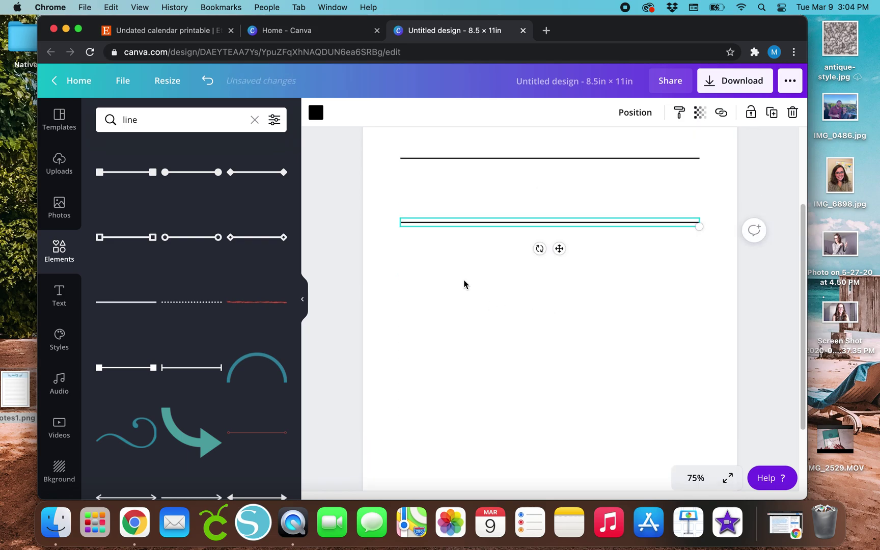
drag(485, 289, 473, 149)
click(771, 113)
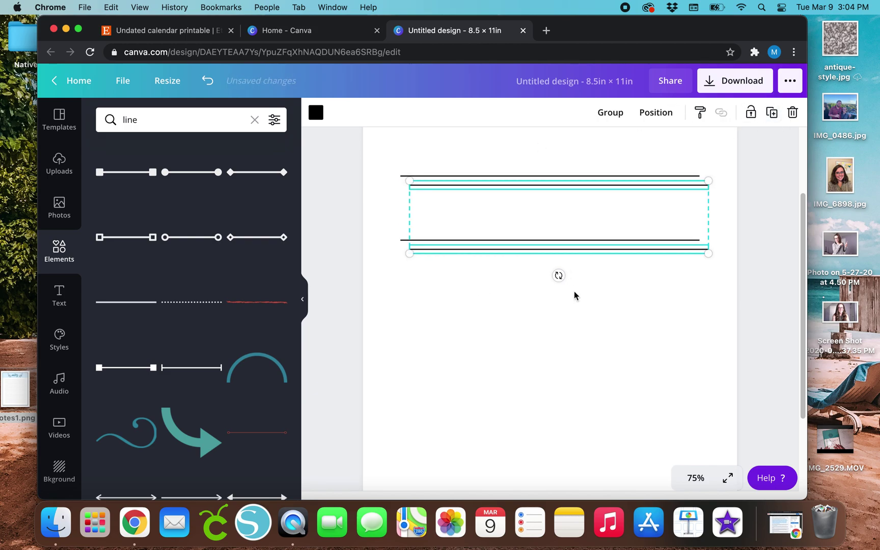
drag(608, 253, 598, 364)
scroll(599, 366, down, 3)
scroll(603, 350, up, 4)
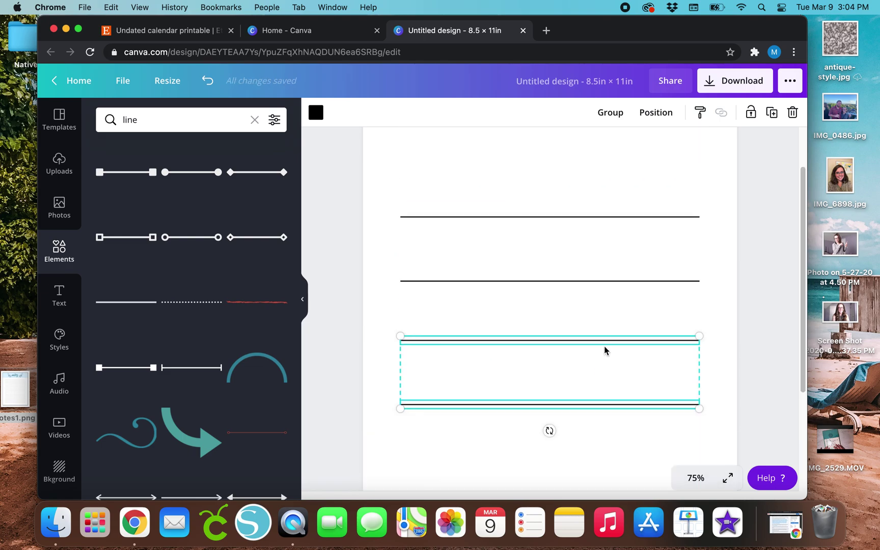
Step: Duplicate the lower pair of lines and place the copies beneath it to make six horizontal lines
scroll(617, 386, down, 3)
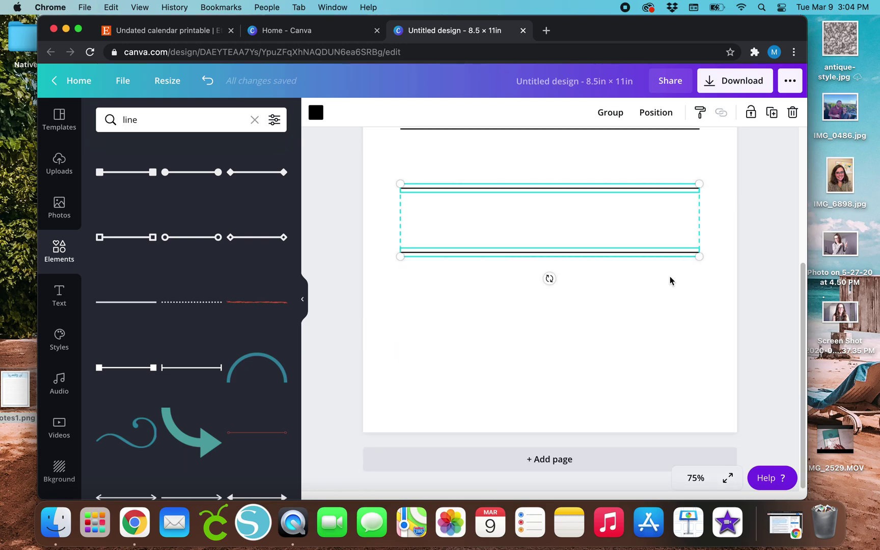
click(771, 112)
drag(591, 261, 583, 376)
scroll(583, 376, up, 3)
scroll(636, 177, up, 2)
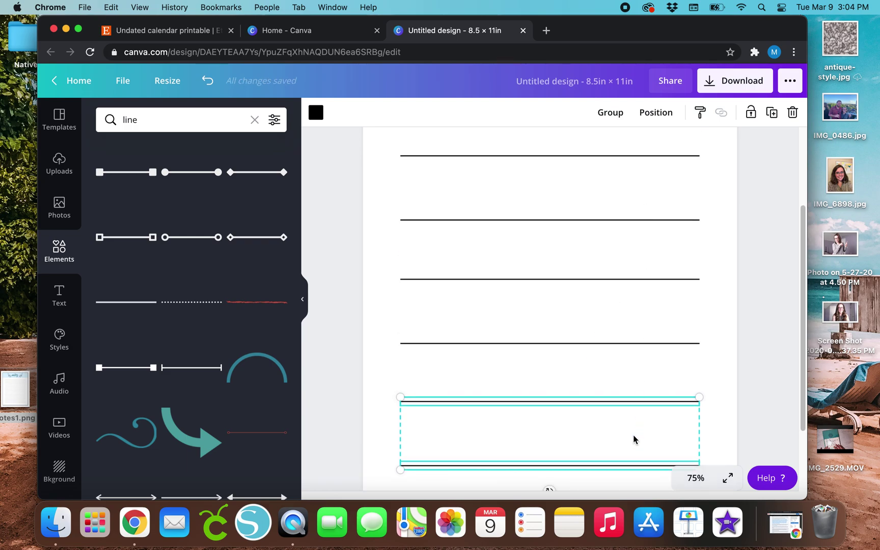
Step: Select all six horizontal lines and space them evenly with Tidy up
click(757, 394)
scroll(757, 393, down, 2)
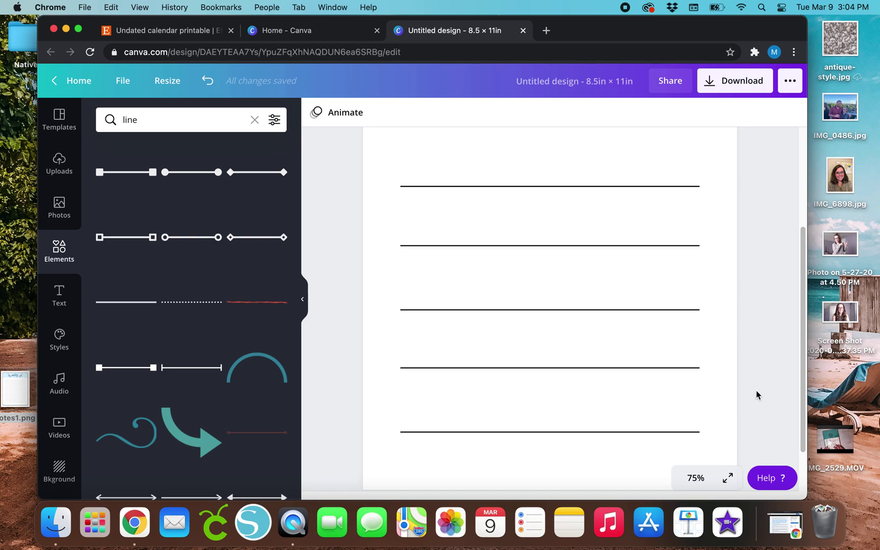
scroll(682, 417, down, 1)
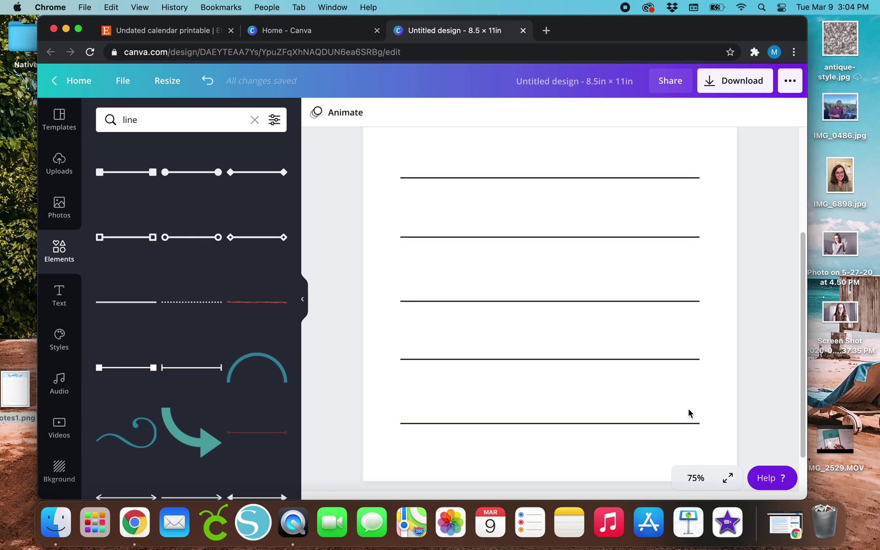
key(super+minus)
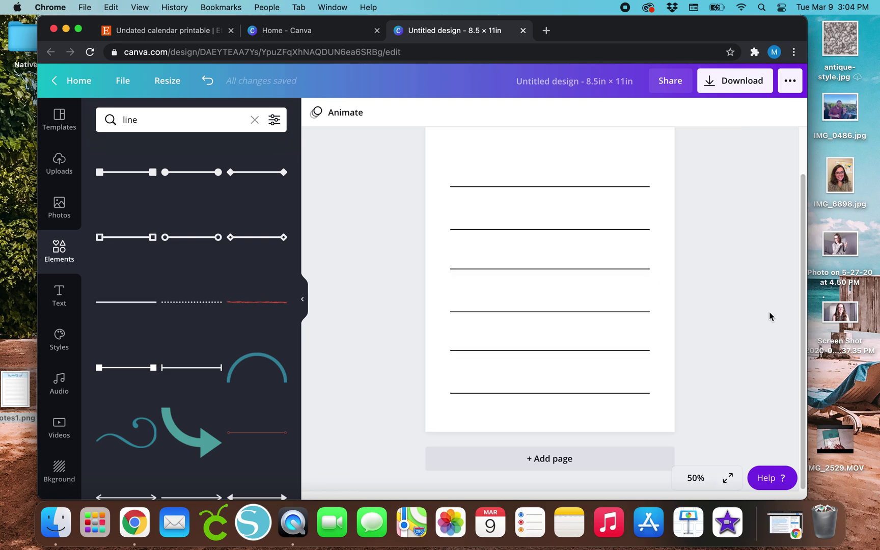
click(638, 414)
drag(638, 414, 608, 137)
click(654, 113)
click(511, 348)
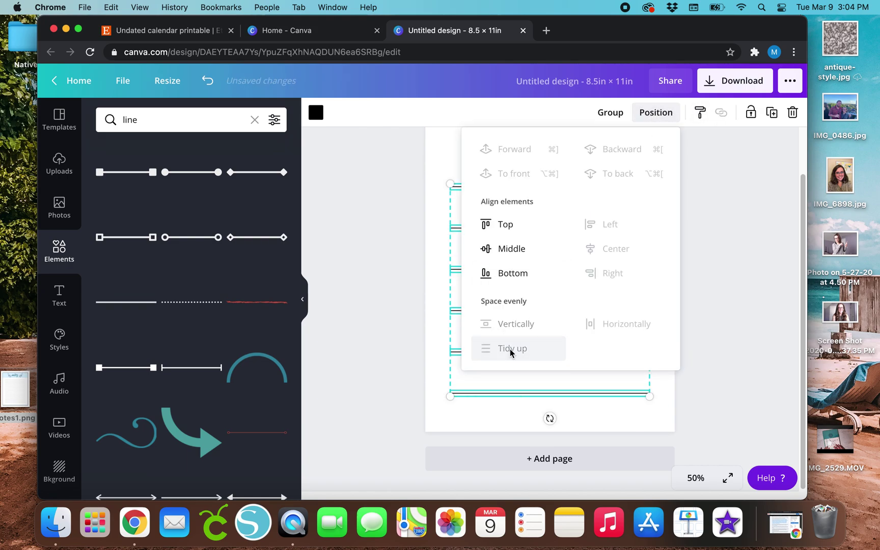
click(385, 359)
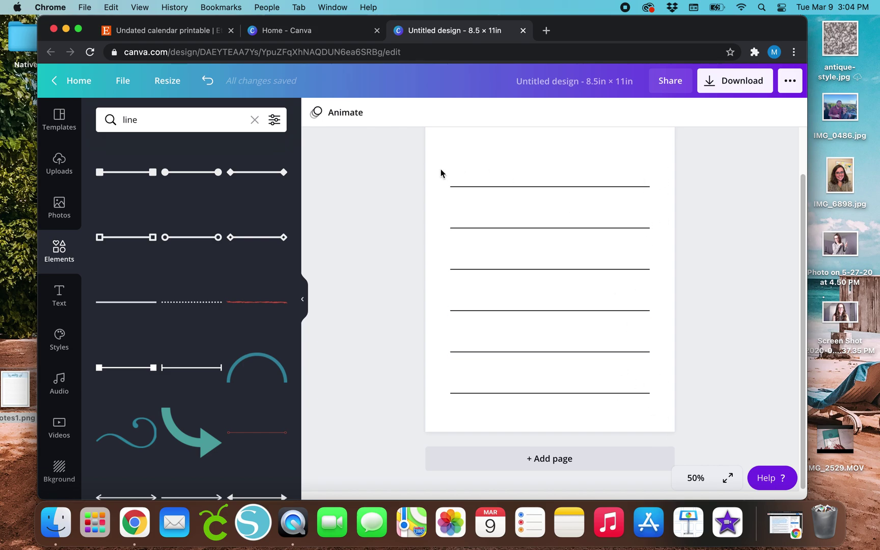
Step: Duplicate the top line, turn the copy vertical, and fit it along the left ends from the first to the last row line
click(553, 191)
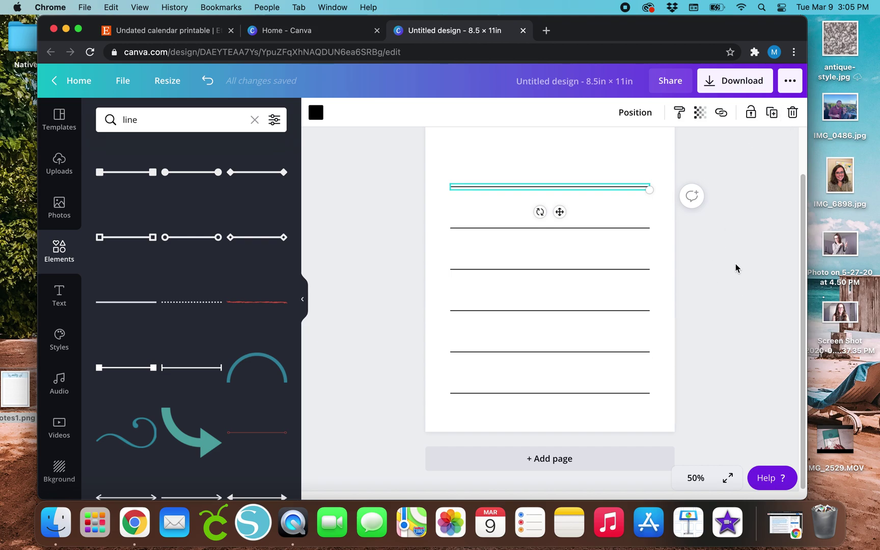
click(771, 112)
mouse_move(547, 218)
mouse_down()
mouse_move(534, 202)
mouse_move(542, 190)
mouse_move(543, 211)
mouse_move(502, 308)
mouse_move(451, 261)
mouse_up()
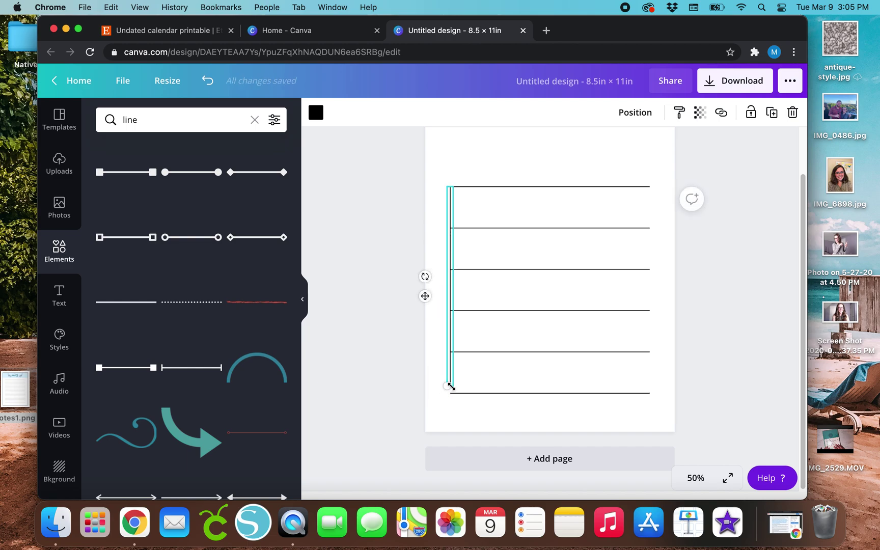
key(super+equal)
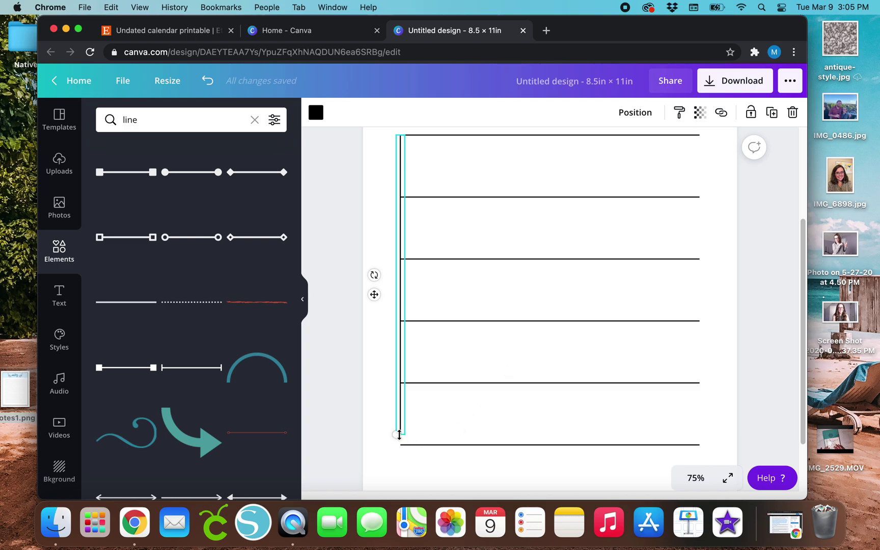
drag(399, 435, 399, 446)
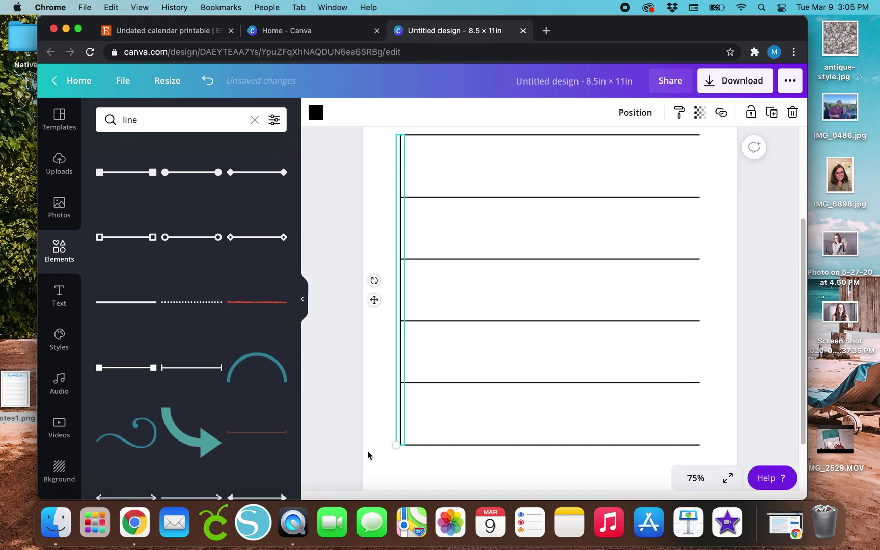
click(369, 451)
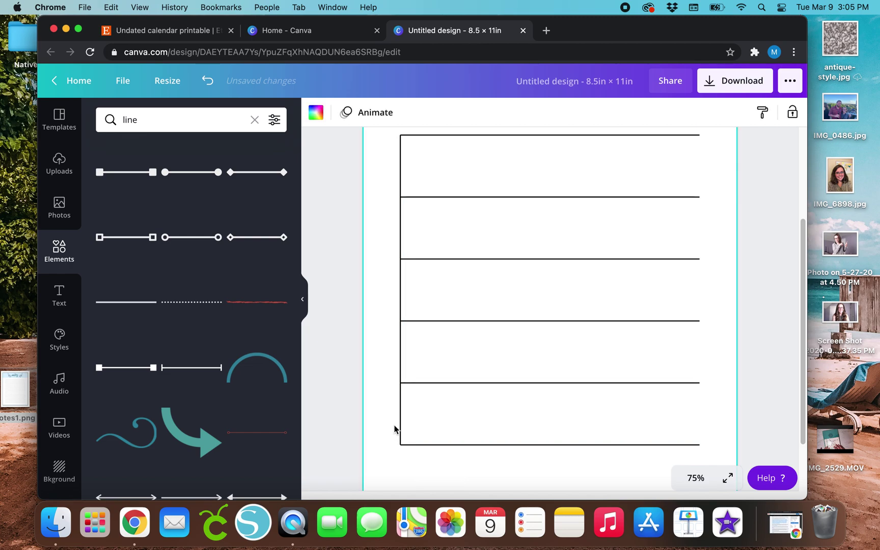
Step: Adjust the left end of the top horizontal line so it meets the vertical line at the corner
ctrl+scroll(356, 407, up, 3)
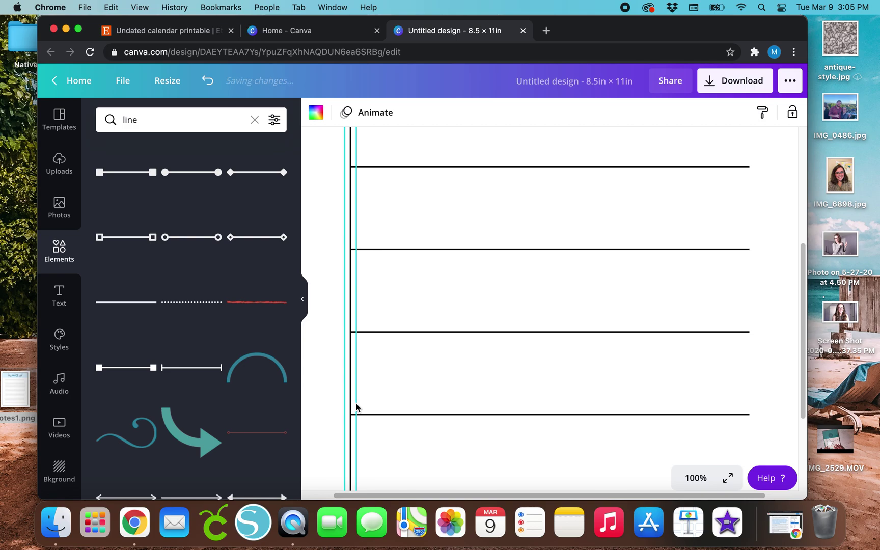
scroll(357, 408, up, 3)
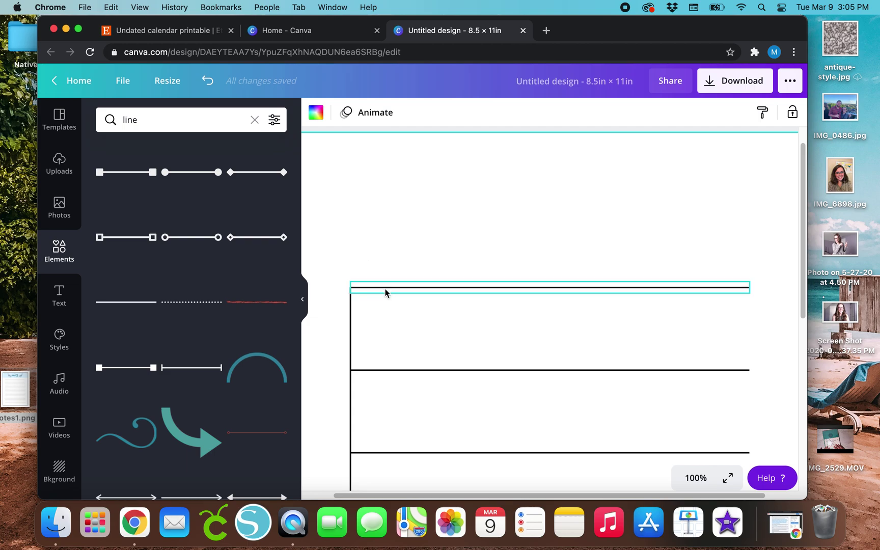
click(364, 288)
drag(353, 288, 345, 288)
click(335, 294)
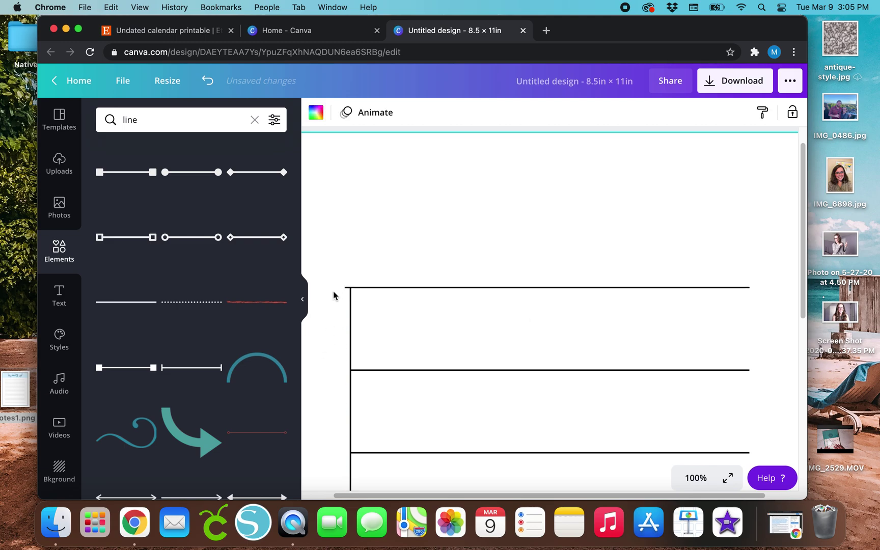
click(369, 287)
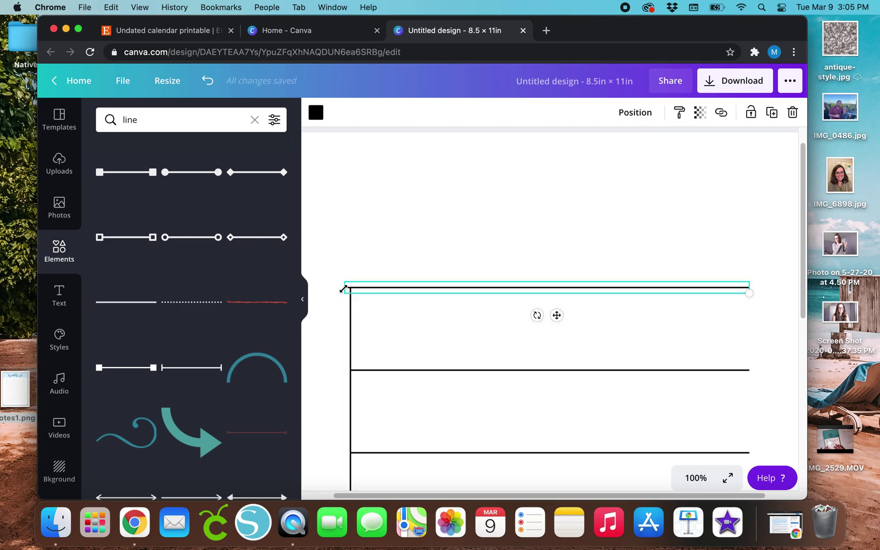
click(350, 286)
click(350, 287)
Step: Adjust the upper end of the left vertical line so it forms a clean corner with the top line
drag(350, 286, 351, 282)
click(308, 345)
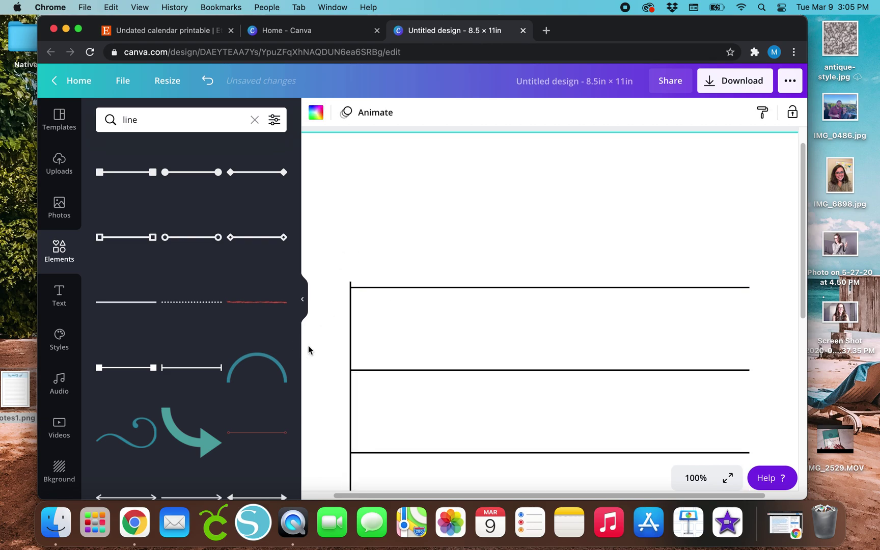
click(349, 307)
drag(351, 284, 350, 288)
click(328, 325)
click(409, 287)
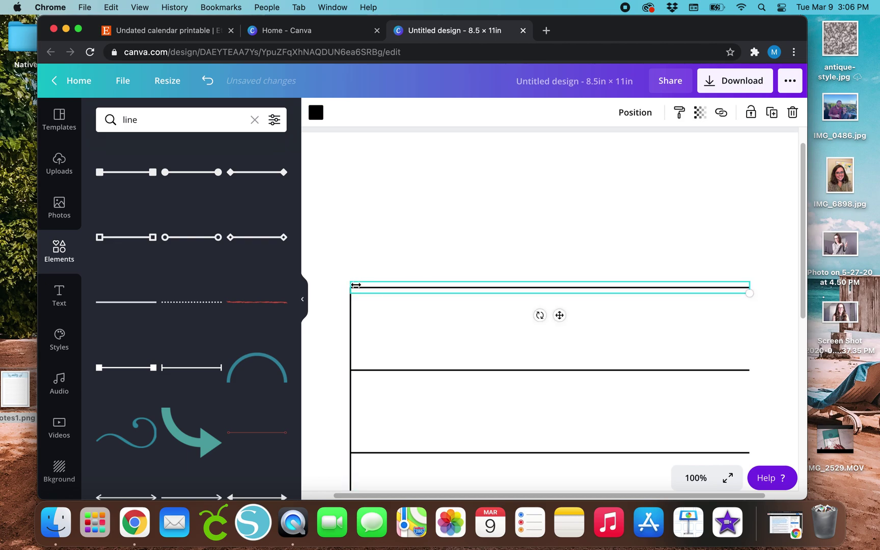
drag(349, 280, 350, 277)
click(324, 333)
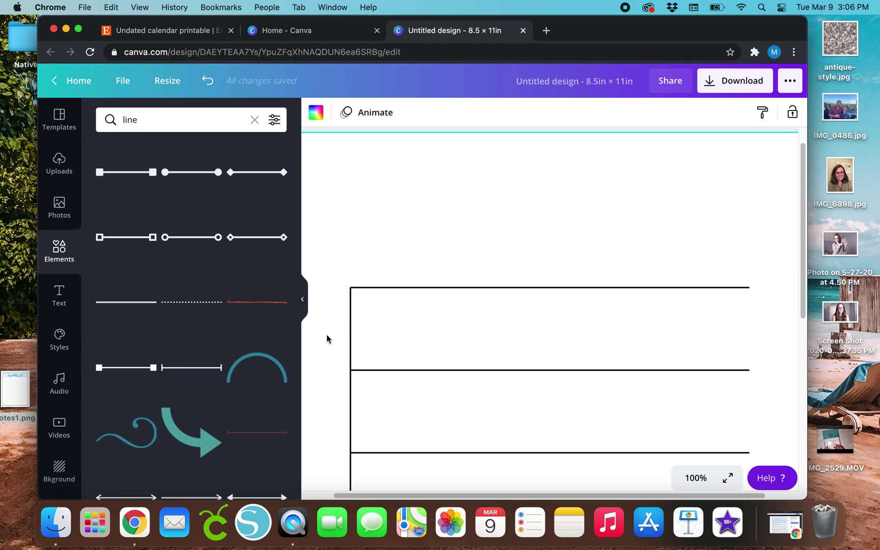
Step: Duplicate the left vertical line and place the copy along the right ends of the row lines
scroll(330, 337, up, 2)
scroll(331, 340, down, 1)
scroll(330, 340, up, 2)
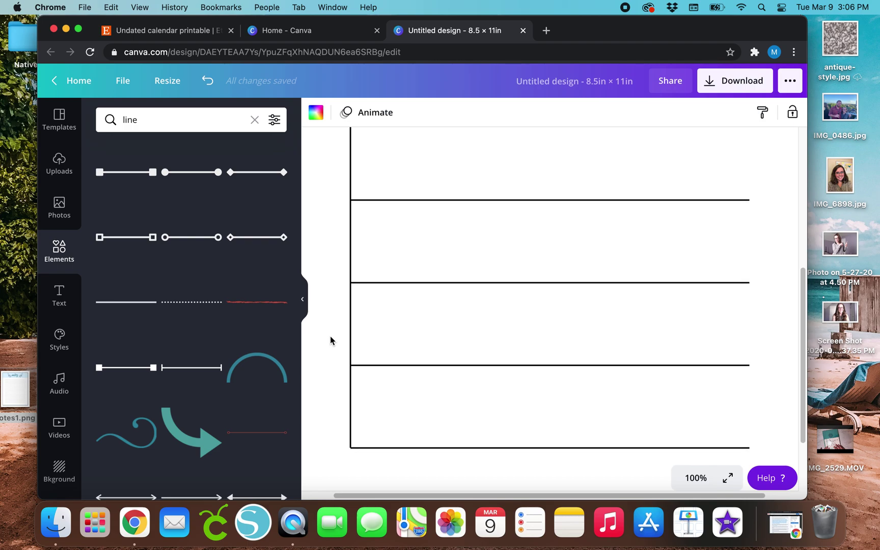
scroll(330, 340, down, 3)
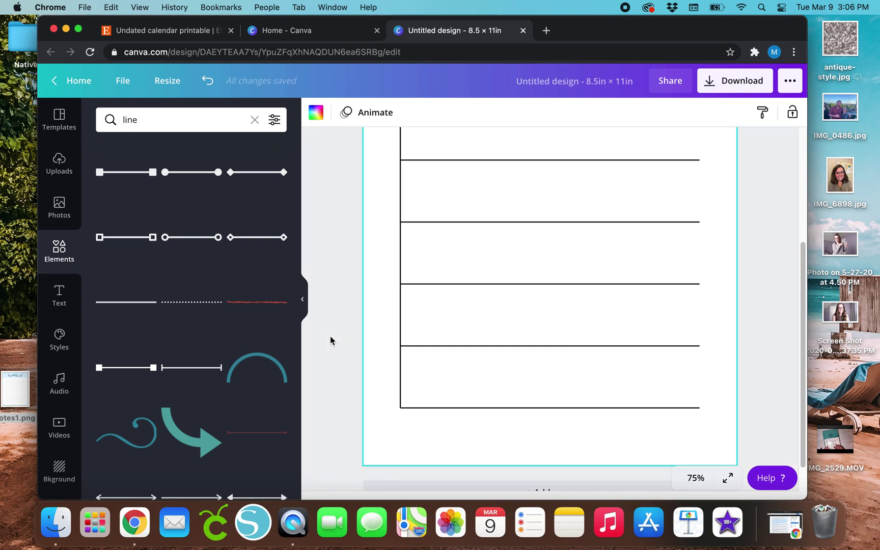
scroll(330, 340, down, 2)
click(401, 230)
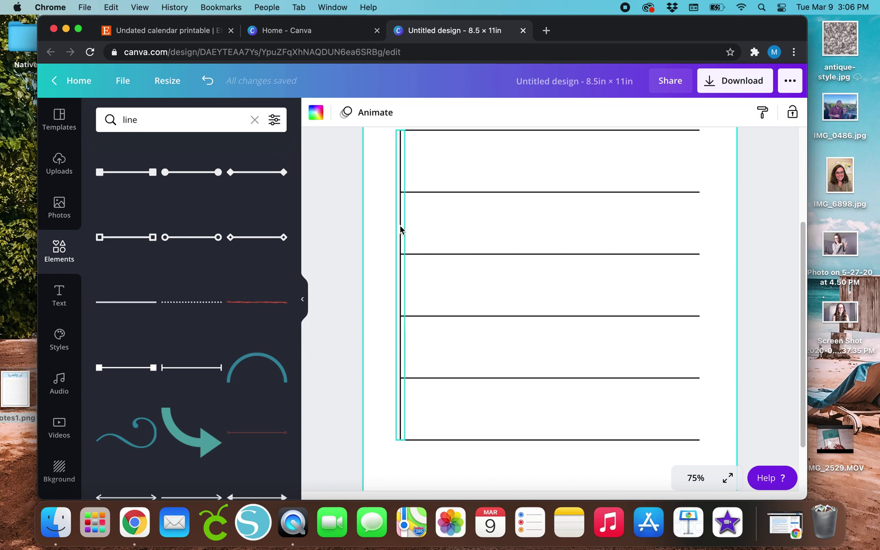
drag(406, 301, 667, 295)
click(766, 308)
scroll(766, 310, up, 1)
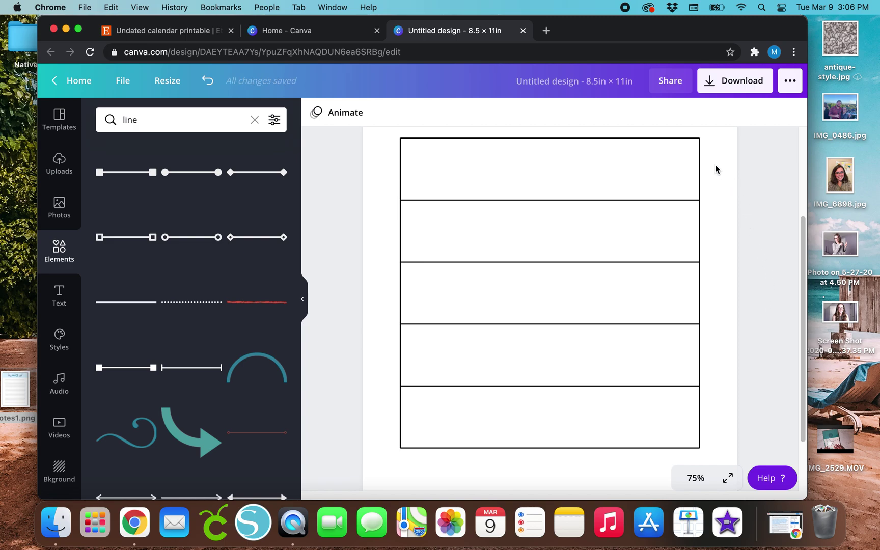
Step: Duplicate the right vertical border line and place three copies as column dividers in the right part of the grid
click(699, 161)
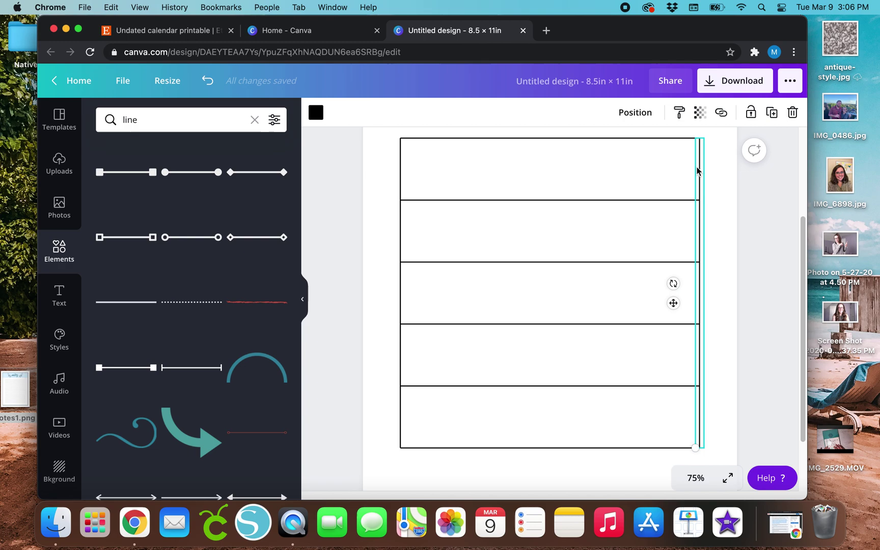
click(772, 113)
drag(684, 311, 627, 303)
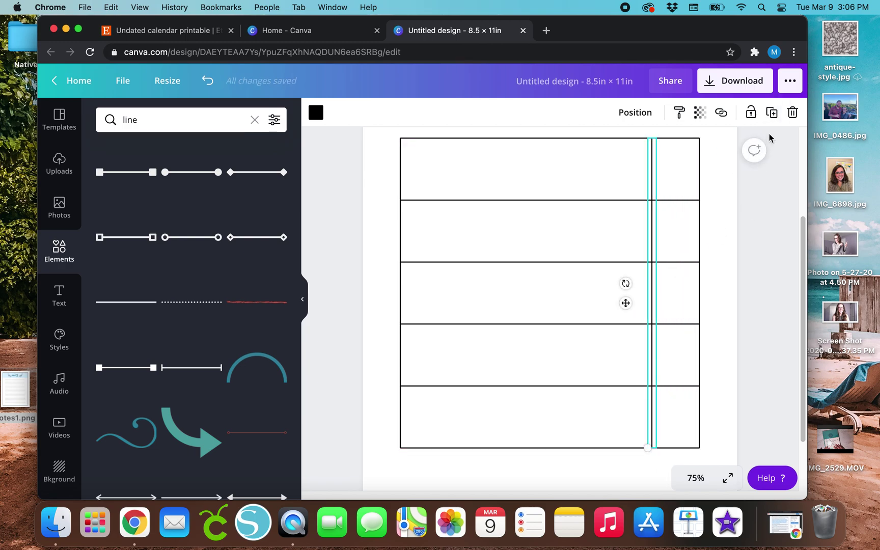
click(772, 113)
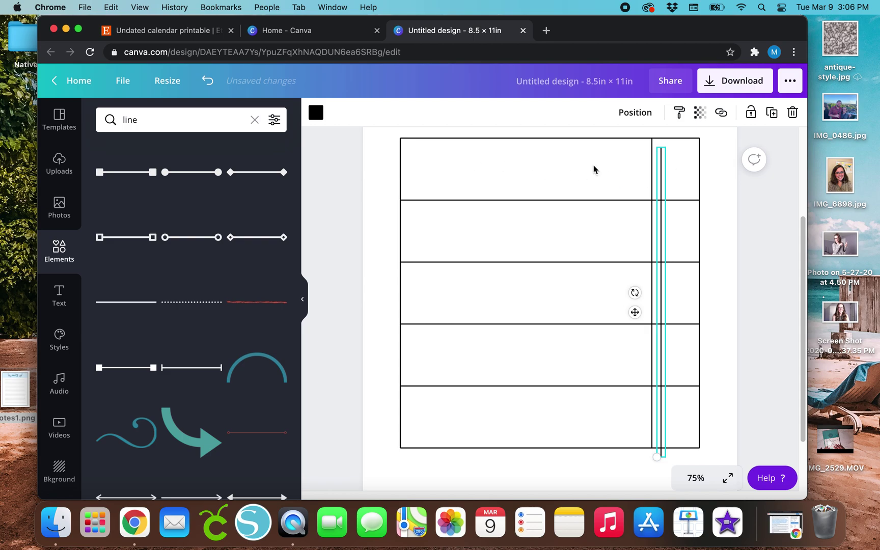
drag(635, 313, 539, 303)
key(super+d)
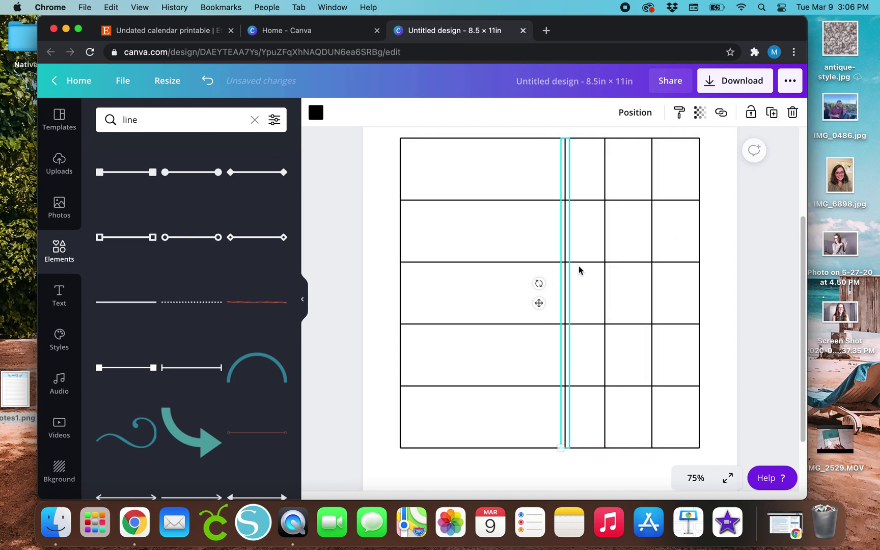
Step: Duplicate the three interior vertical lines together and place the copies in the left part of the grid to form seven columns
shift+click(606, 174)
shift+click(653, 176)
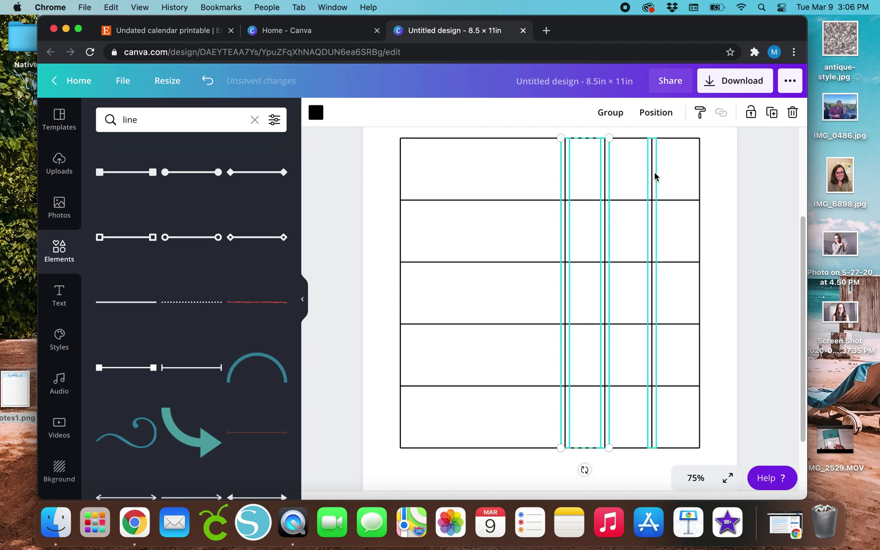
click(772, 112)
drag(661, 332, 525, 318)
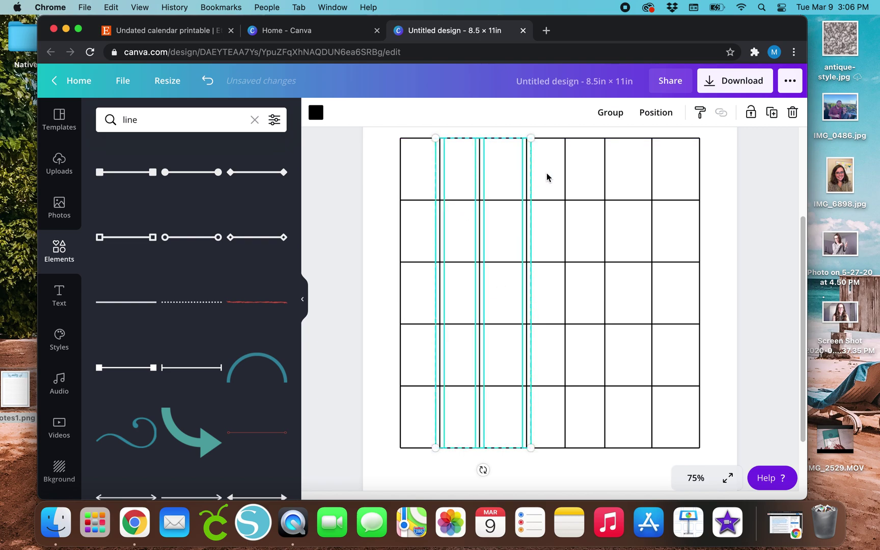
click(767, 331)
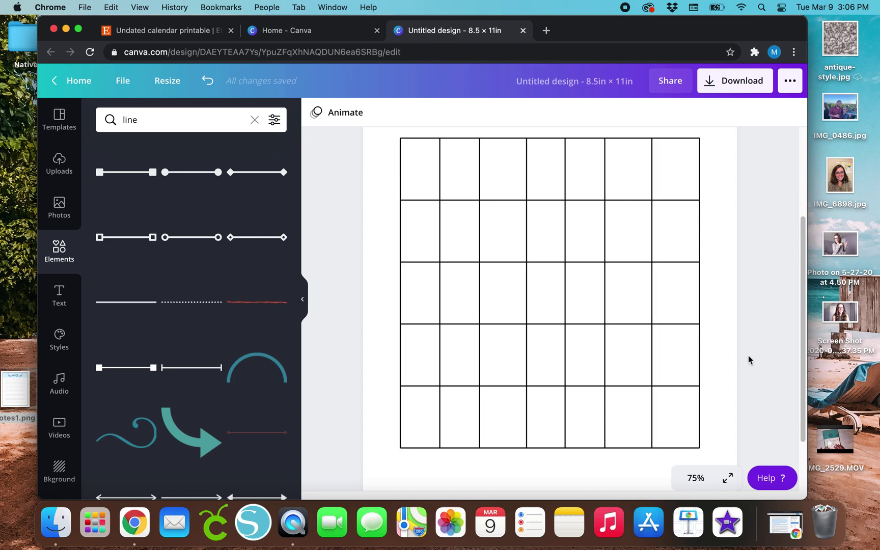
Step: Select all eight vertical lines, including both outer borders, and space them evenly with Tidy up
scroll(379, 249, up, 1)
drag(381, 136, 396, 183)
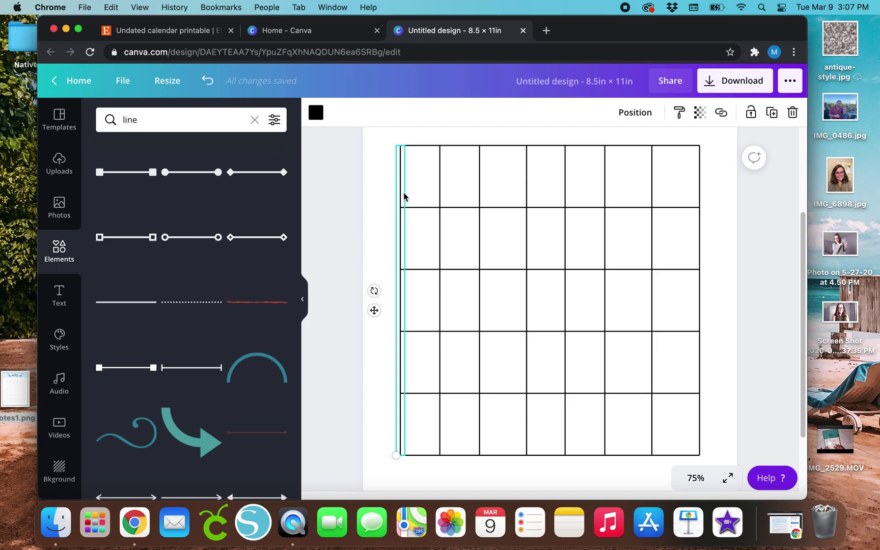
shift+click(438, 171)
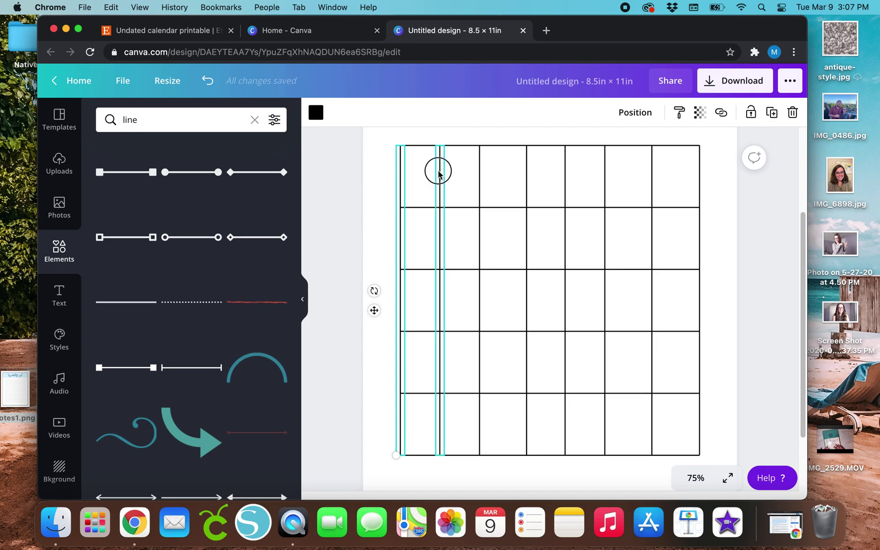
shift+click(480, 182)
shift+click(526, 176)
shift+click(566, 178)
shift+click(606, 178)
shift+click(651, 174)
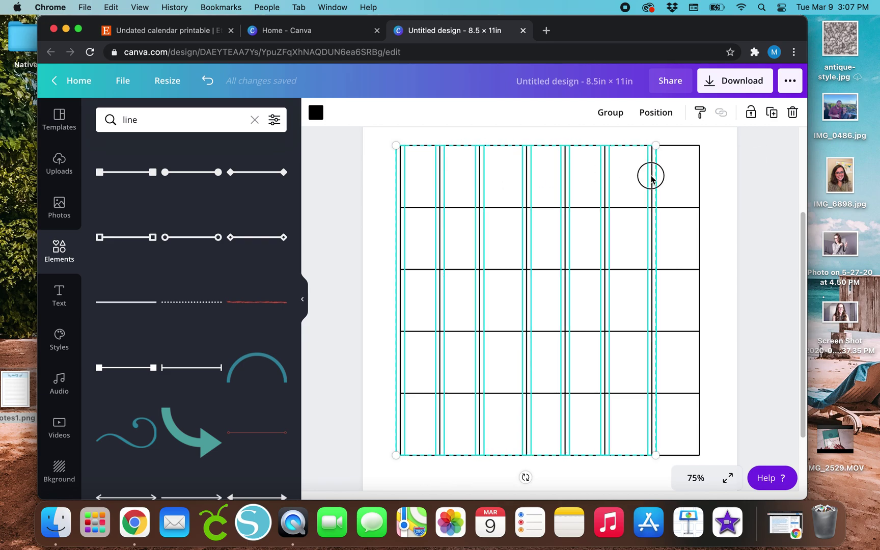
click(656, 113)
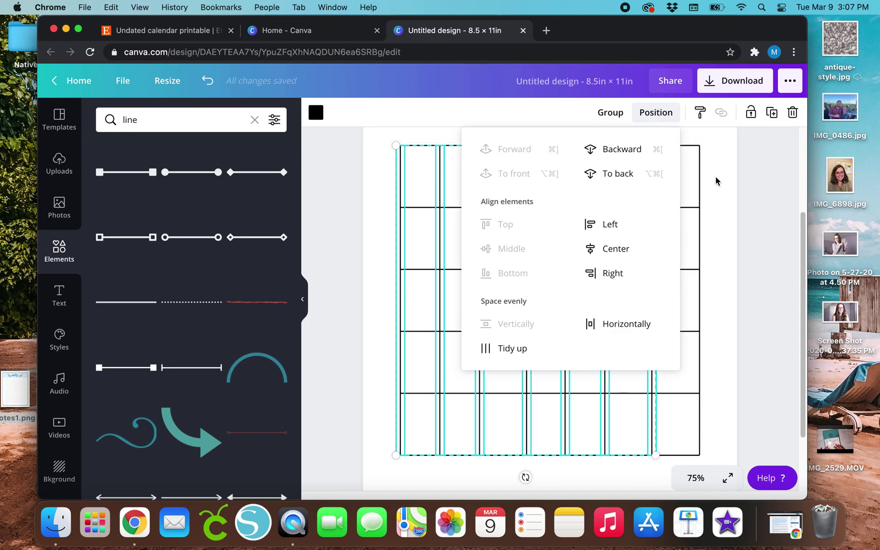
shift+click(700, 170)
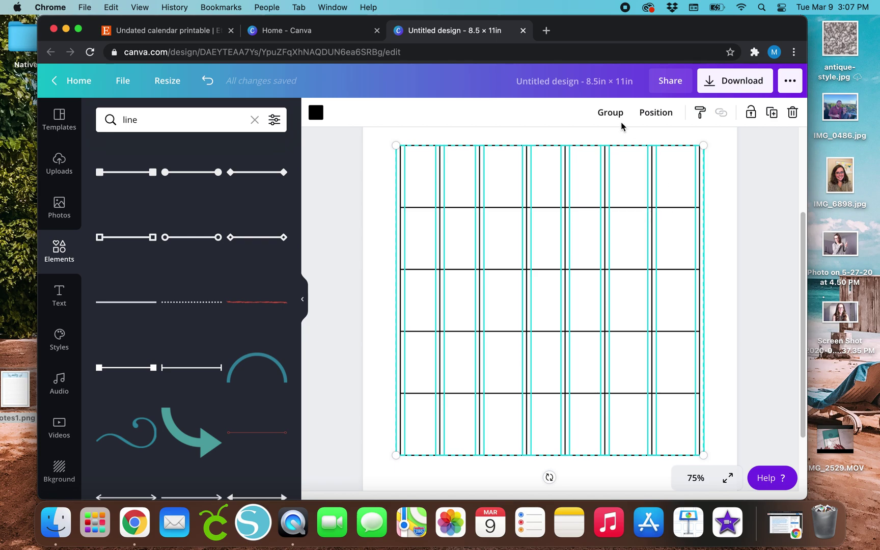
click(667, 117)
click(511, 361)
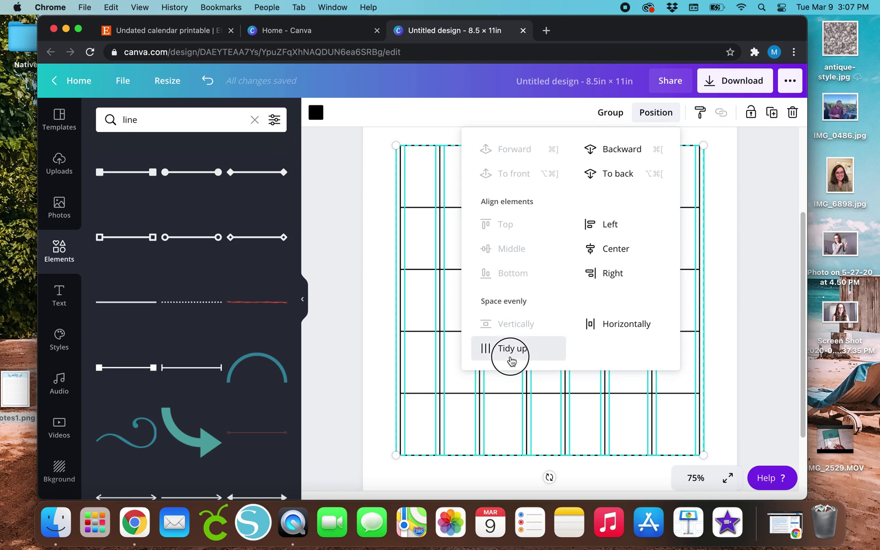
click(767, 354)
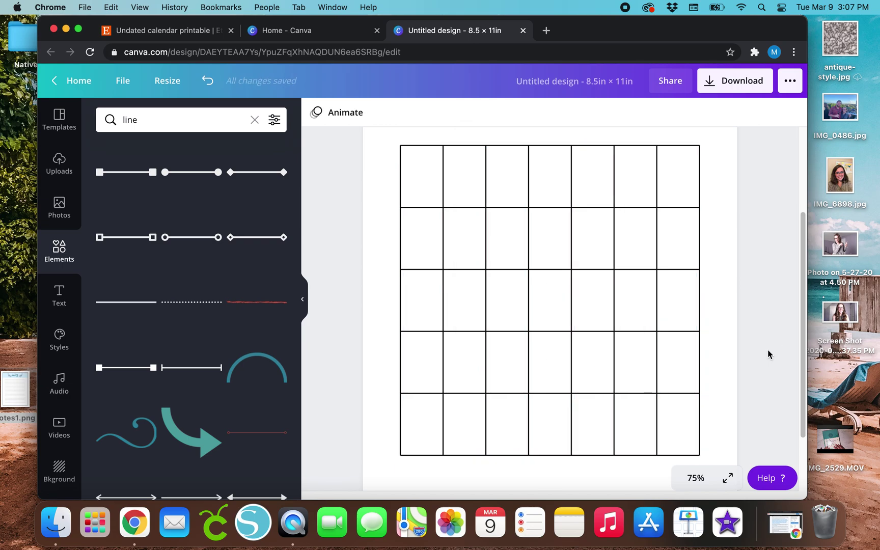
Step: Select all the lines of the calendar grid and change their color from black to gray
scroll(768, 349, up, 5)
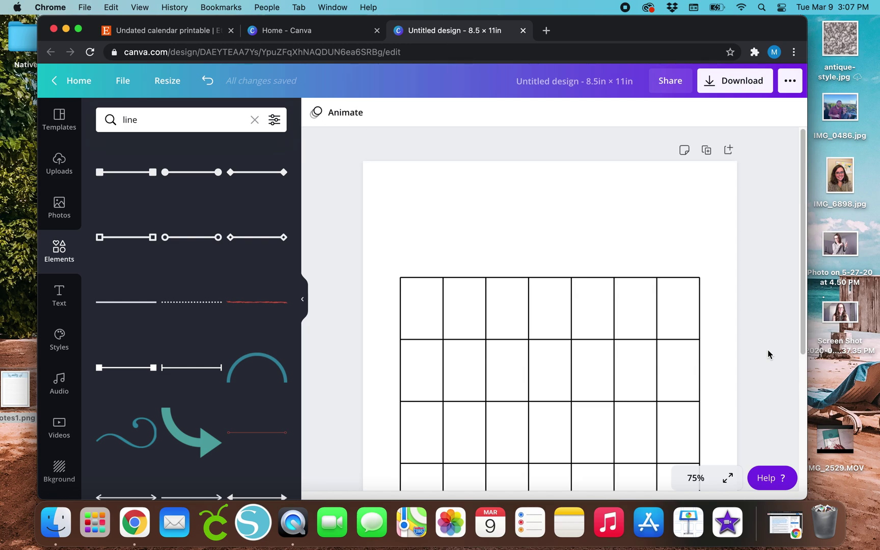
key(super+minus)
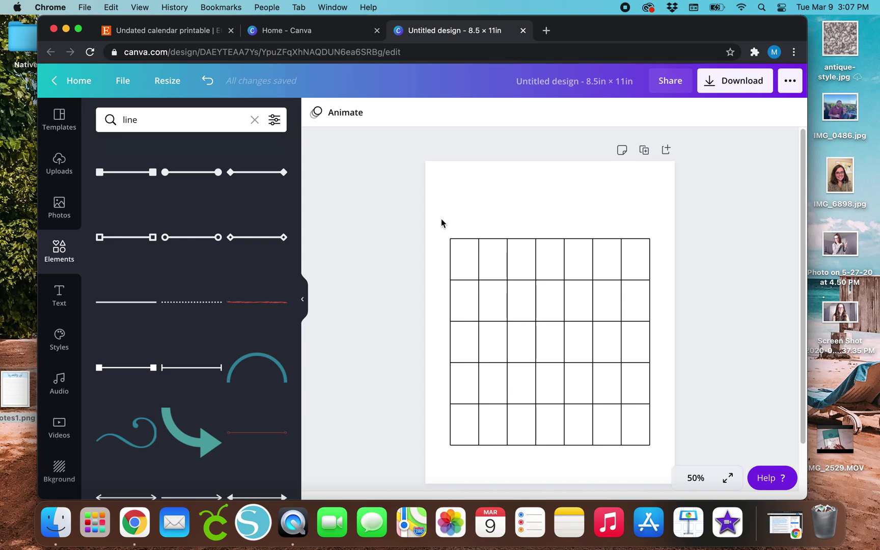
drag(441, 218, 655, 455)
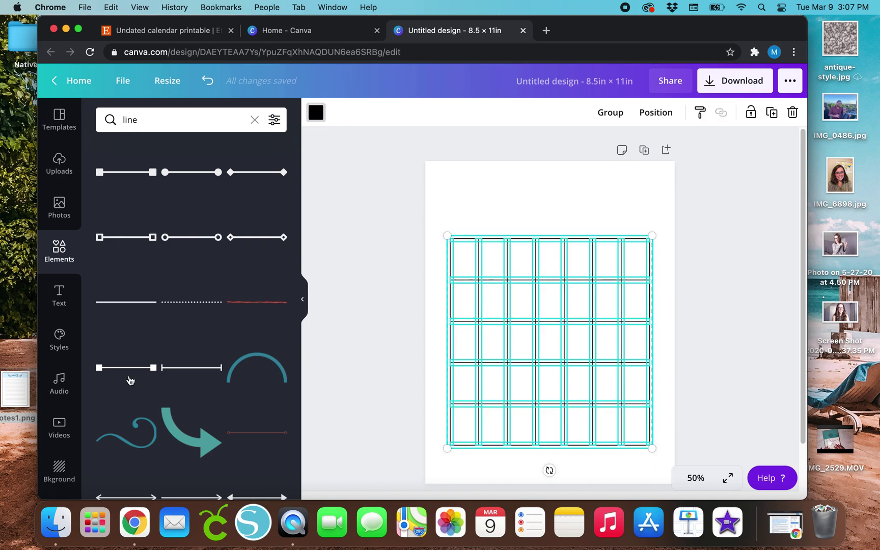
scroll(133, 373, down, 10)
click(203, 335)
click(357, 298)
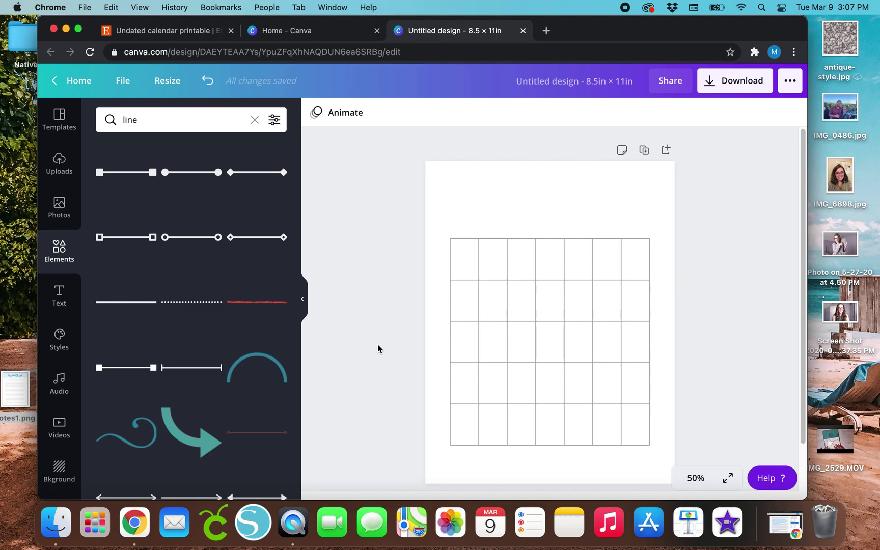
Step: Switch to the Etsy search results and browse the undated calendar printables for layout ideas
click(59, 295)
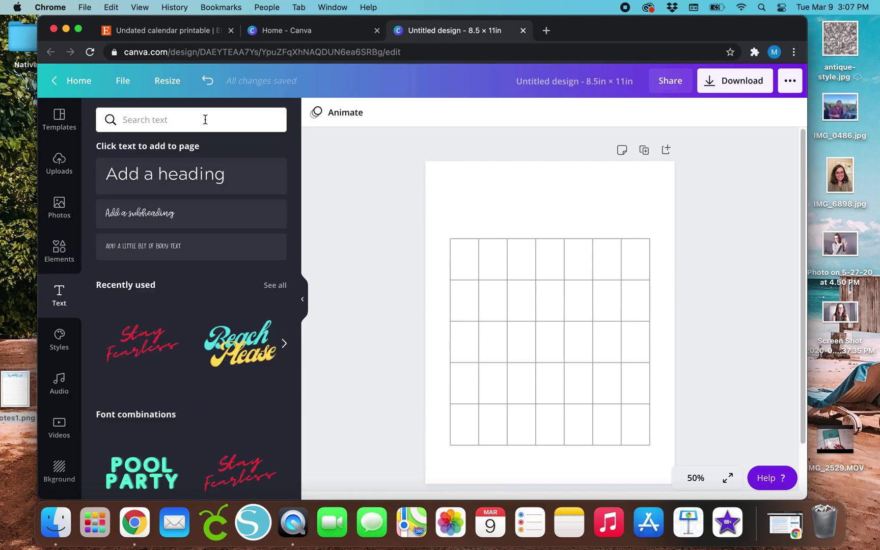
click(154, 37)
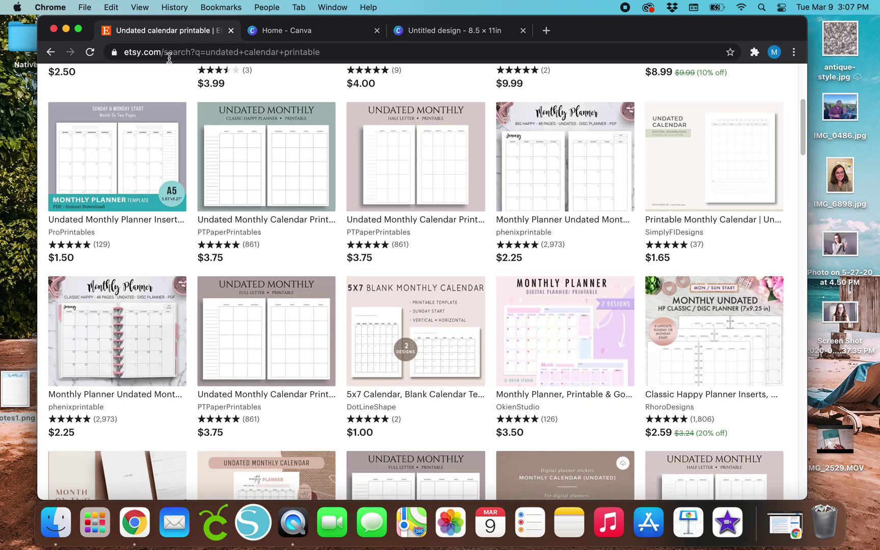
scroll(337, 411, down, 3)
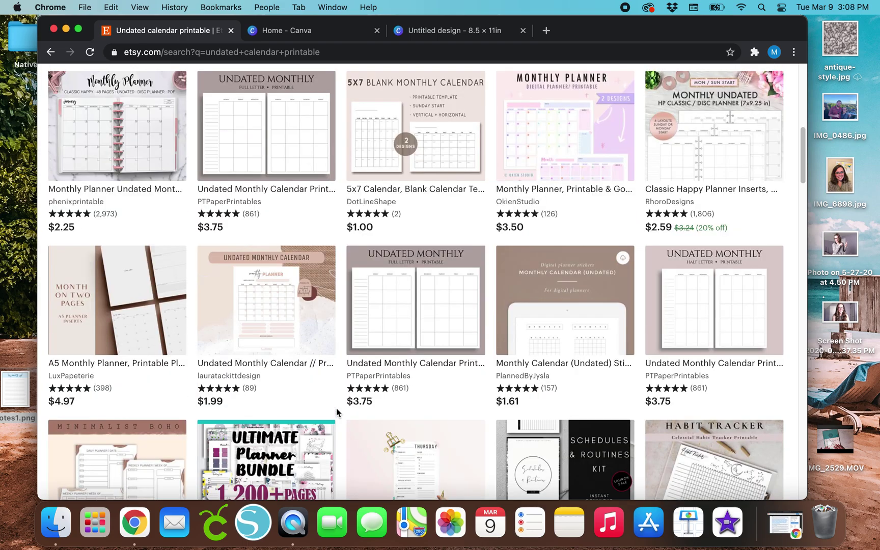
scroll(337, 412, down, 3)
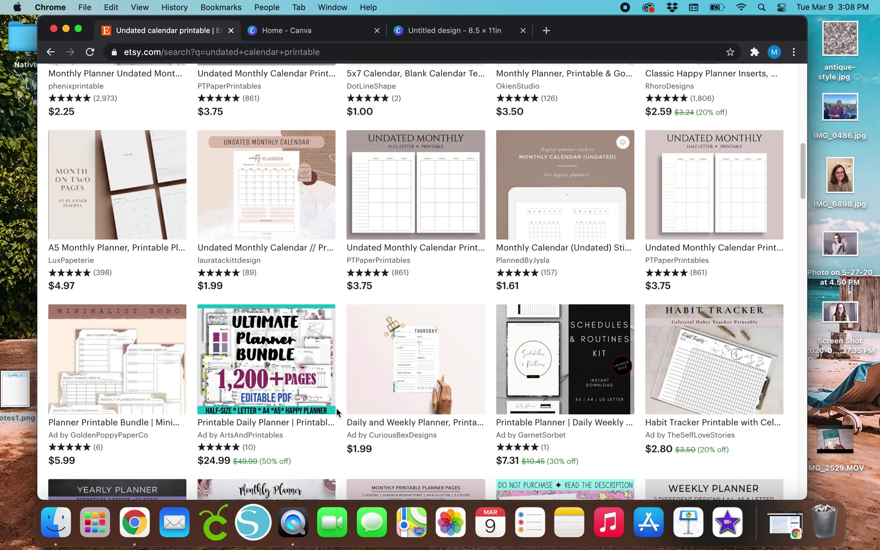
scroll(336, 408, down, 3)
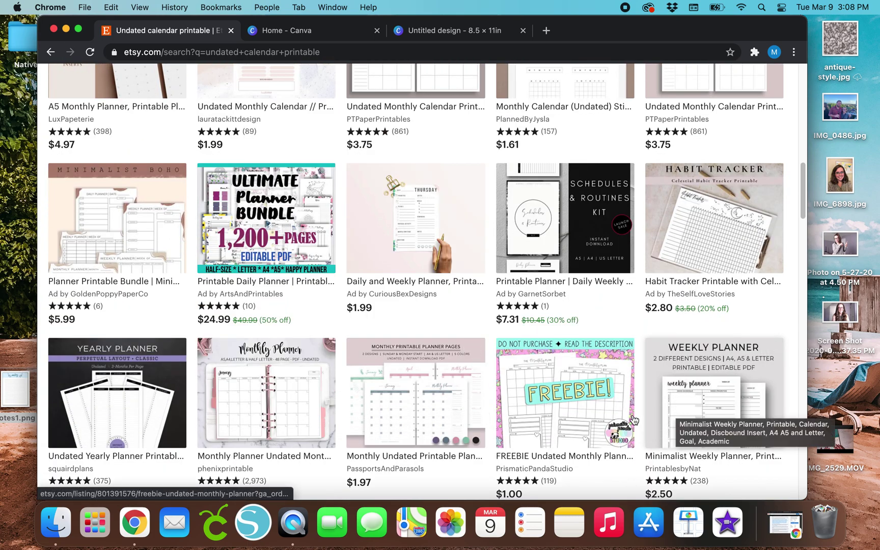
scroll(640, 411, down, 4)
scroll(641, 413, down, 1)
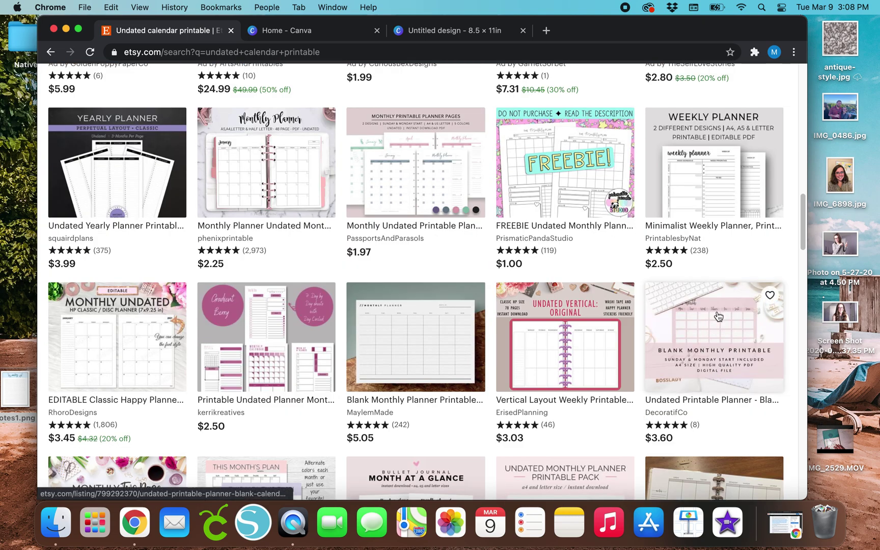
Step: Open DecoratifCo's Undated Printable Planner listing and examine its calendar preview images
click(718, 316)
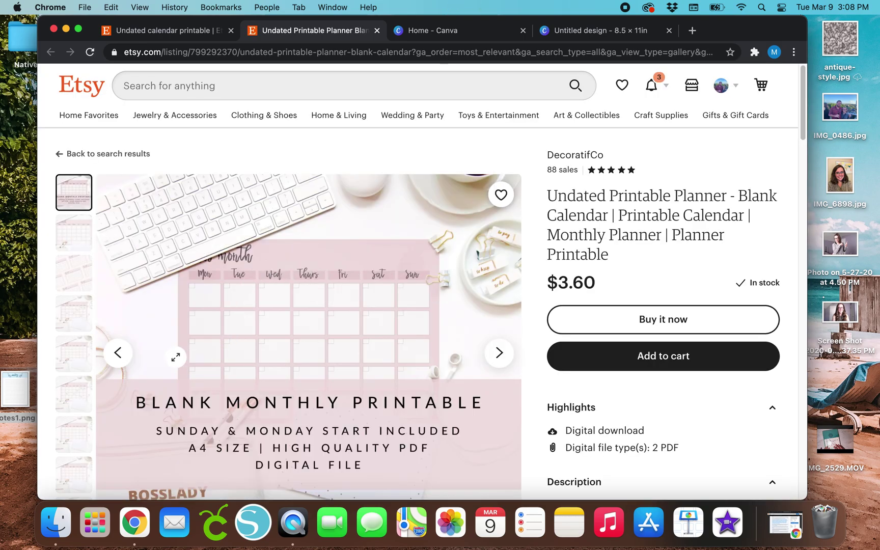
click(62, 234)
click(74, 363)
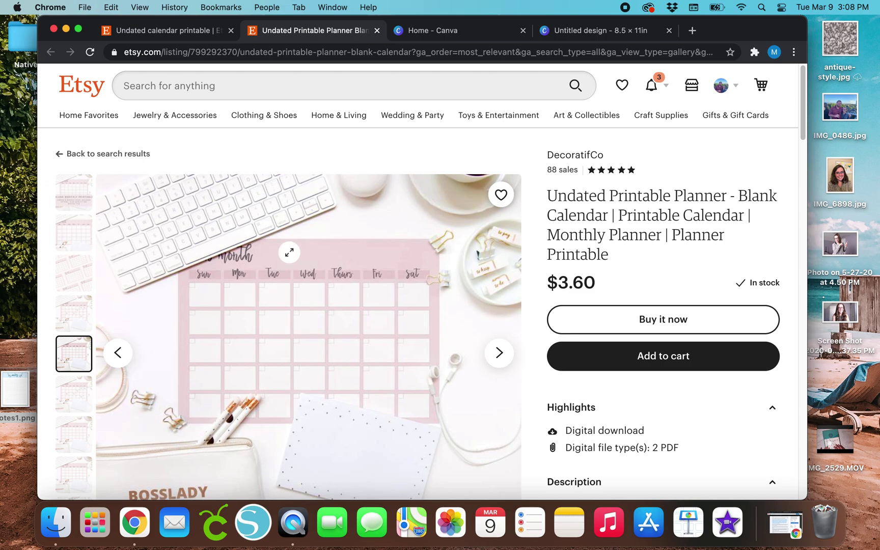
Step: Switch back to the Canva design, add a heading reading "Monthly Calendar", and place it above the left part of the grid
click(592, 31)
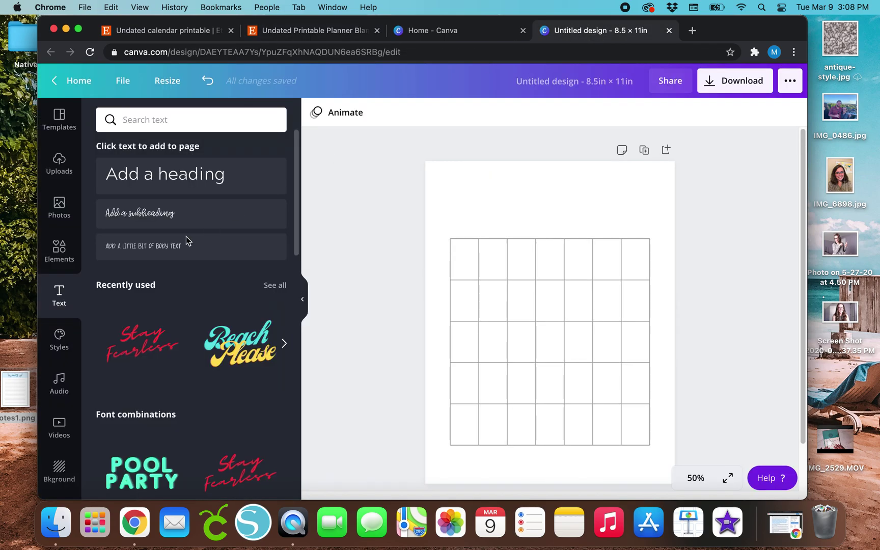
click(172, 189)
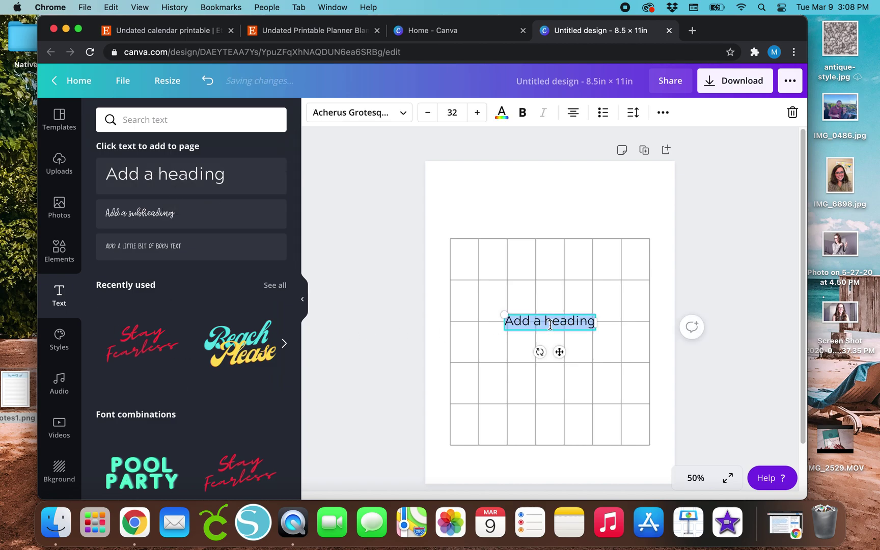
text(Monthly C)
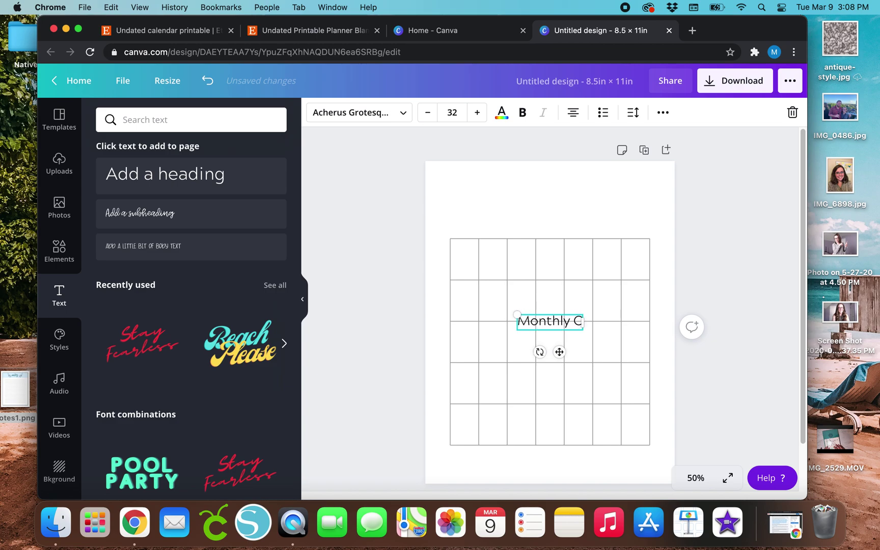
text(alendar)
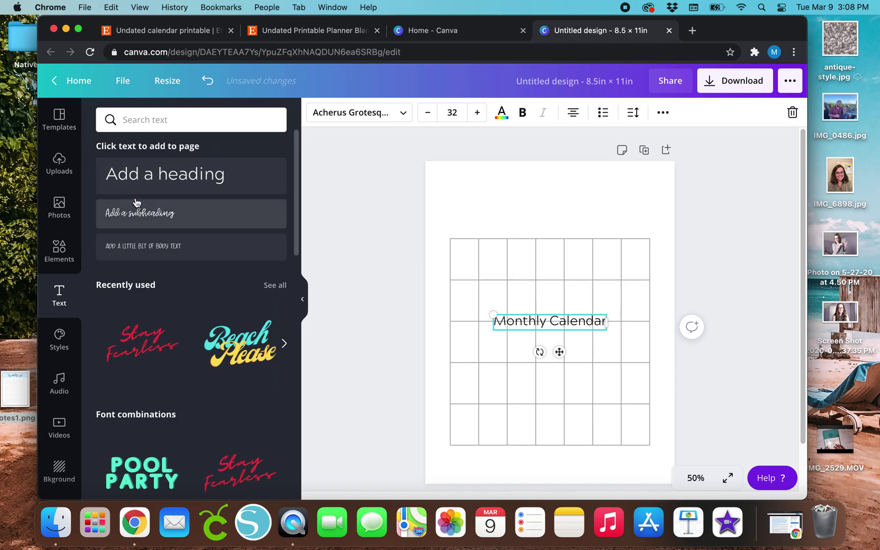
drag(559, 352, 514, 224)
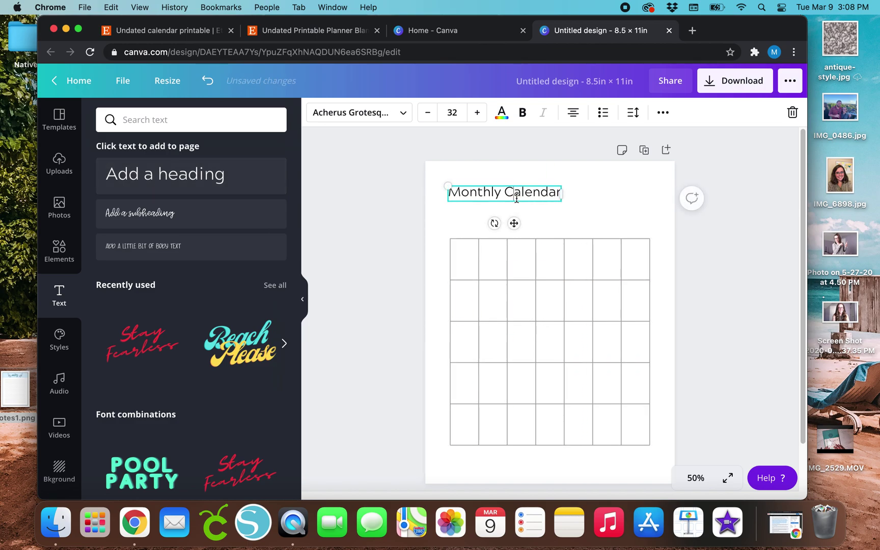
Step: Select the "Monthly Calendar" heading text and change its font to Hey Style
double_click(516, 197)
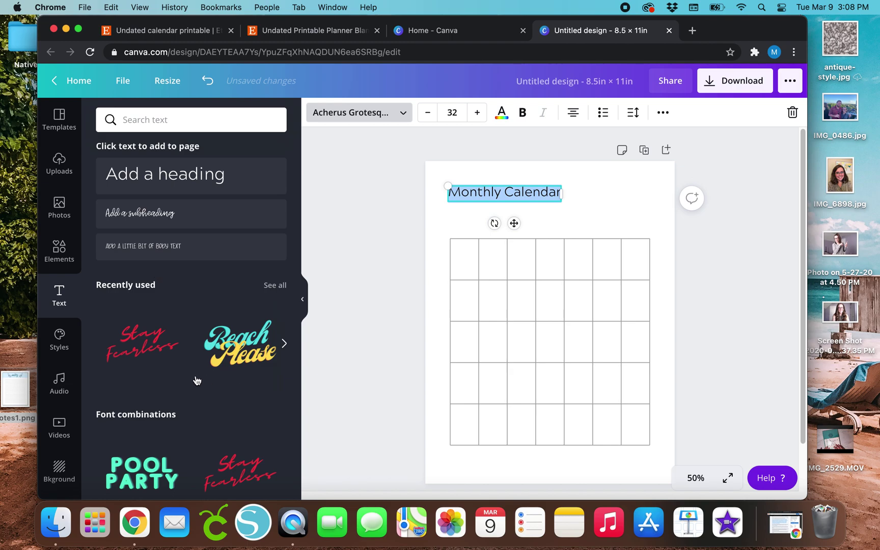
click(381, 116)
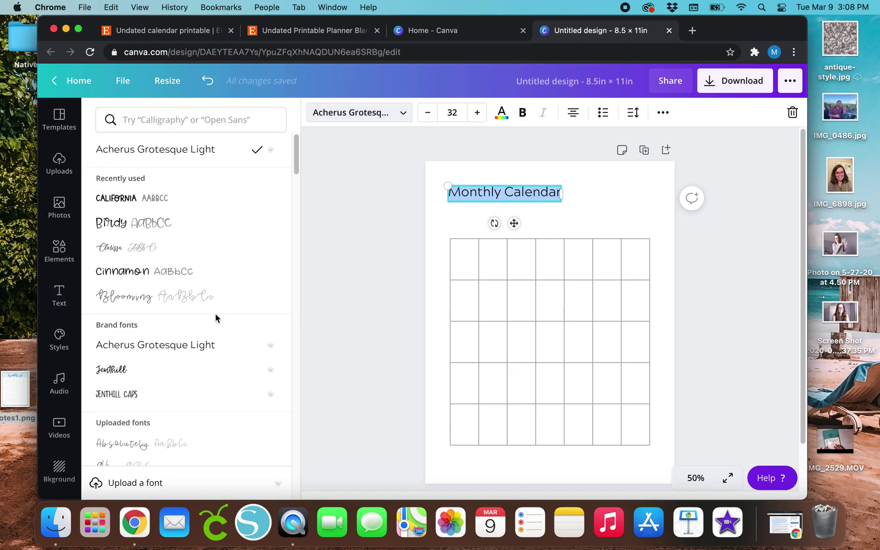
scroll(206, 402, down, 3)
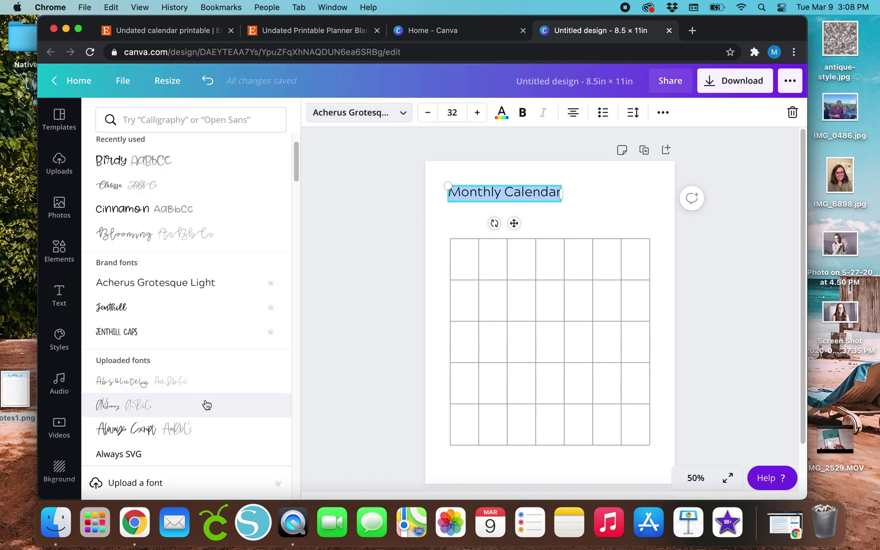
scroll(213, 350, down, 3)
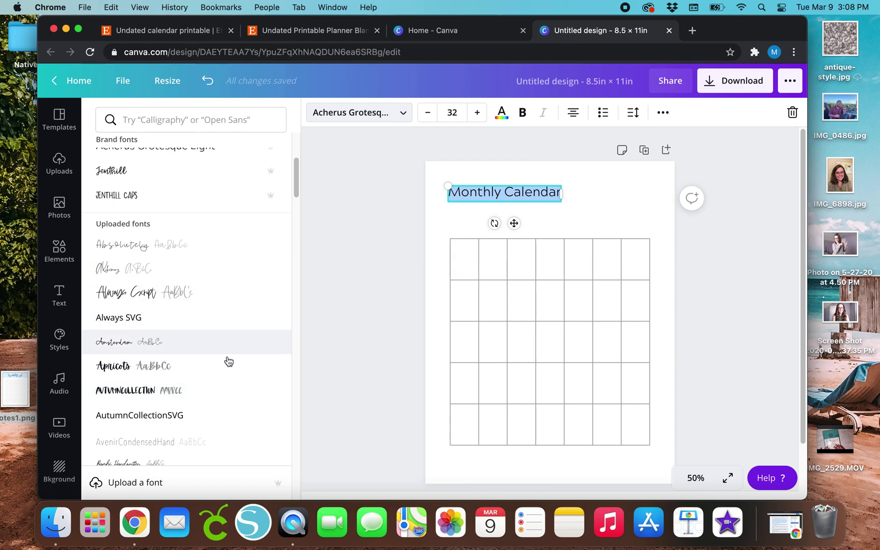
scroll(229, 361, down, 4)
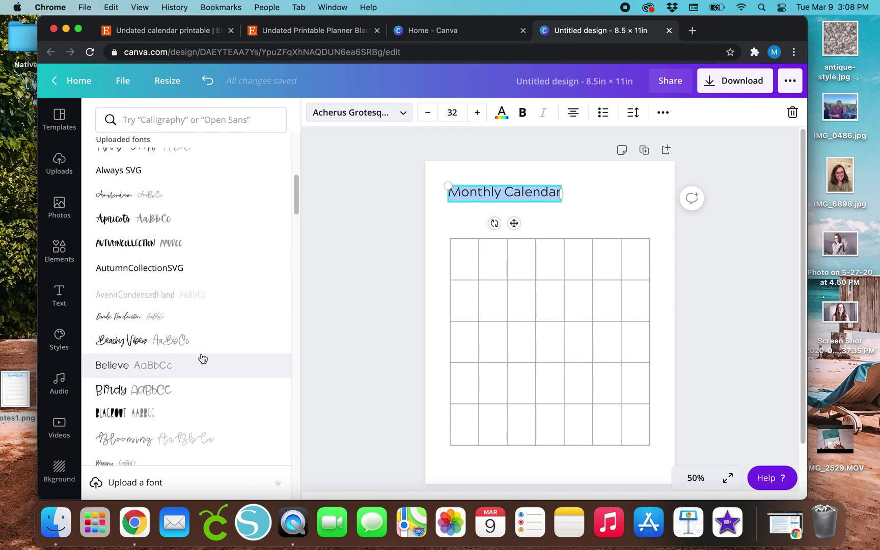
scroll(213, 351, down, 5)
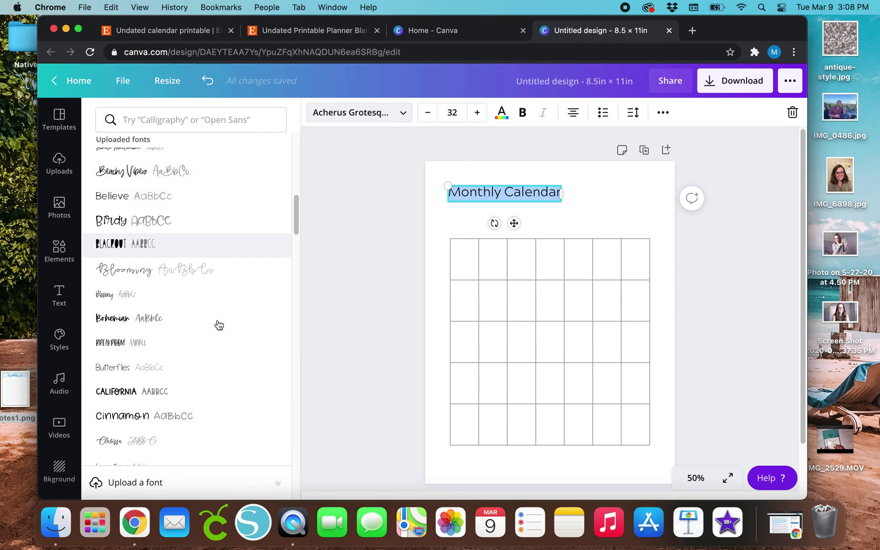
scroll(219, 325, down, 3)
scroll(199, 403, down, 3)
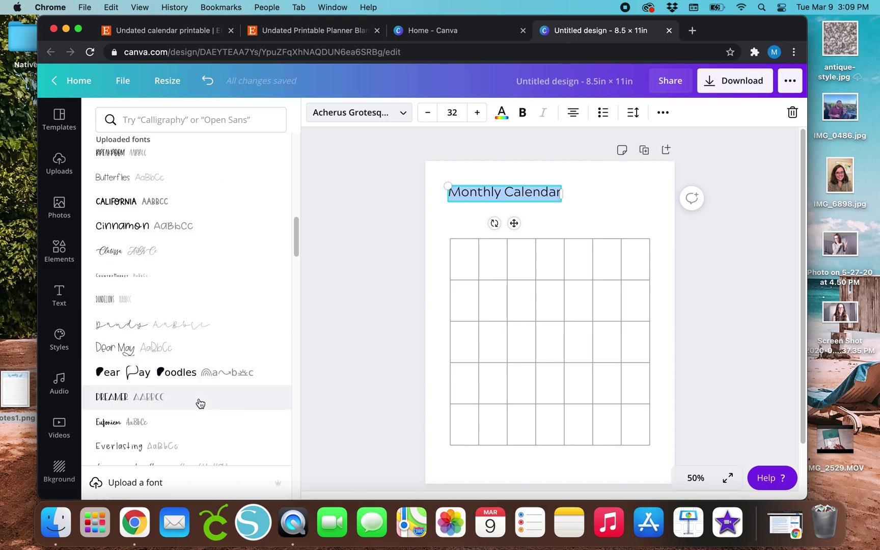
scroll(200, 403, down, 4)
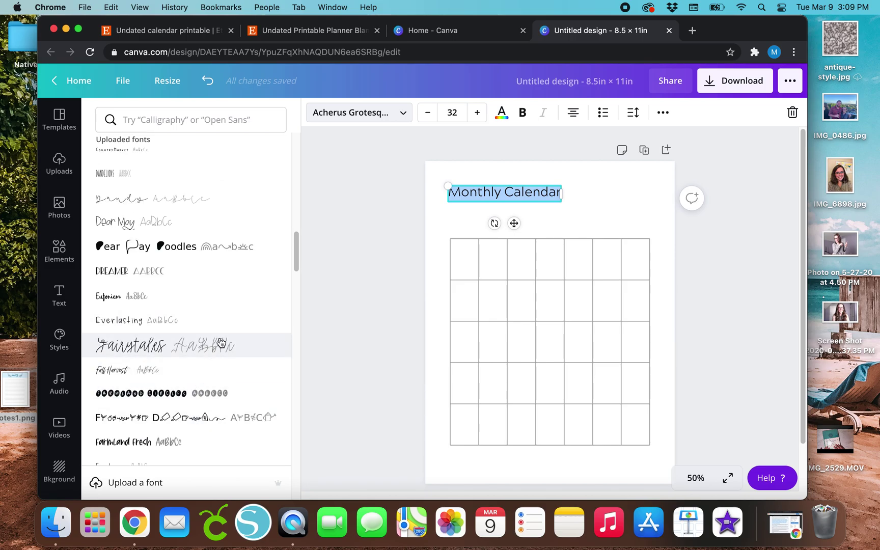
scroll(220, 342, down, 6)
scroll(205, 355, down, 1)
click(202, 351)
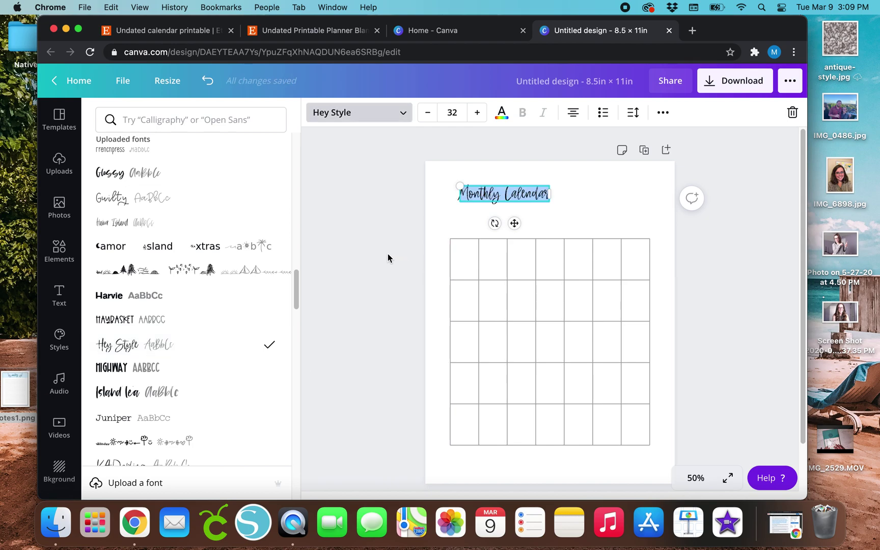
Step: Change the capital M and C in the heading to lowercase so it reads "monthly calendar"
click(480, 195)
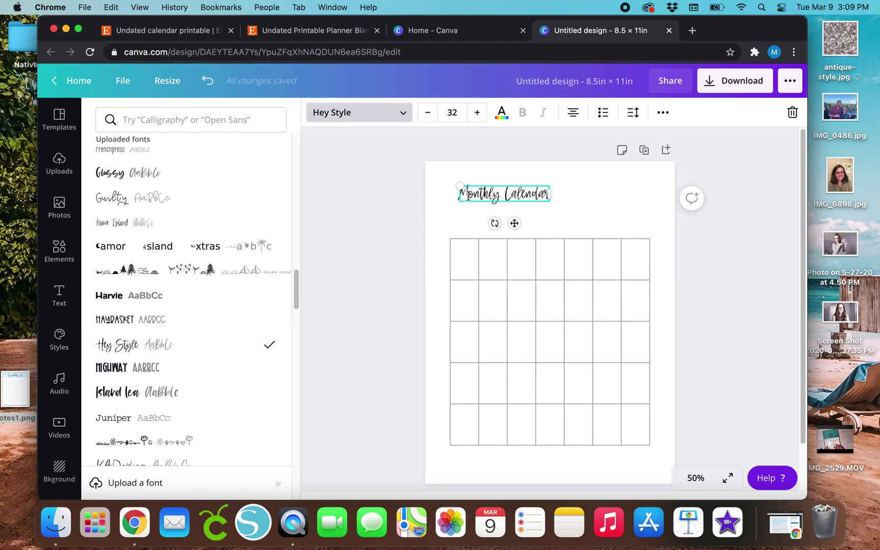
key(BackSpace)
text(m)
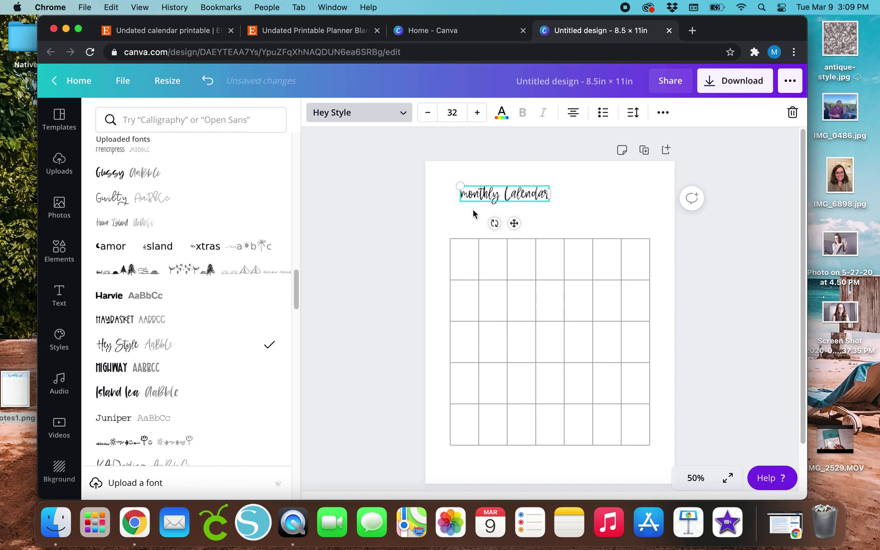
key(BackSpace)
text(c)
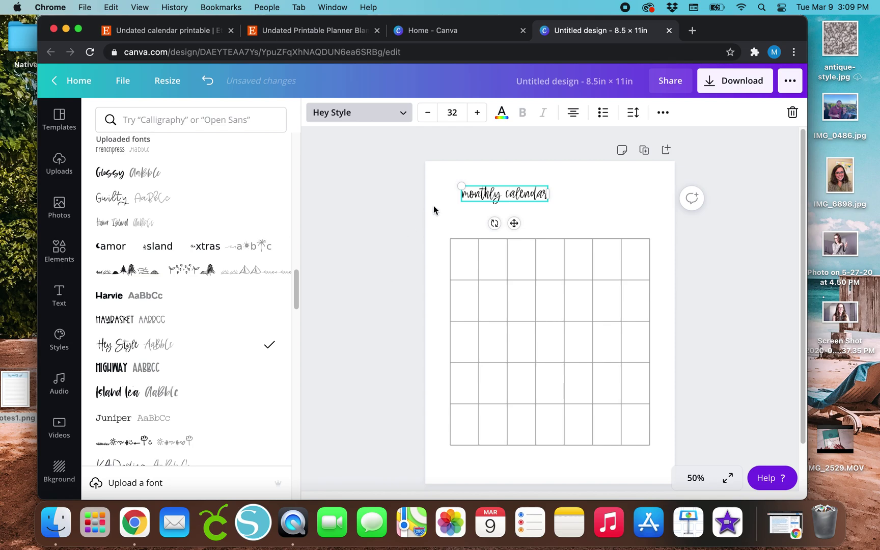
Step: Try a few palette colors on the "monthly calendar" heading and settle on dark gray
click(501, 112)
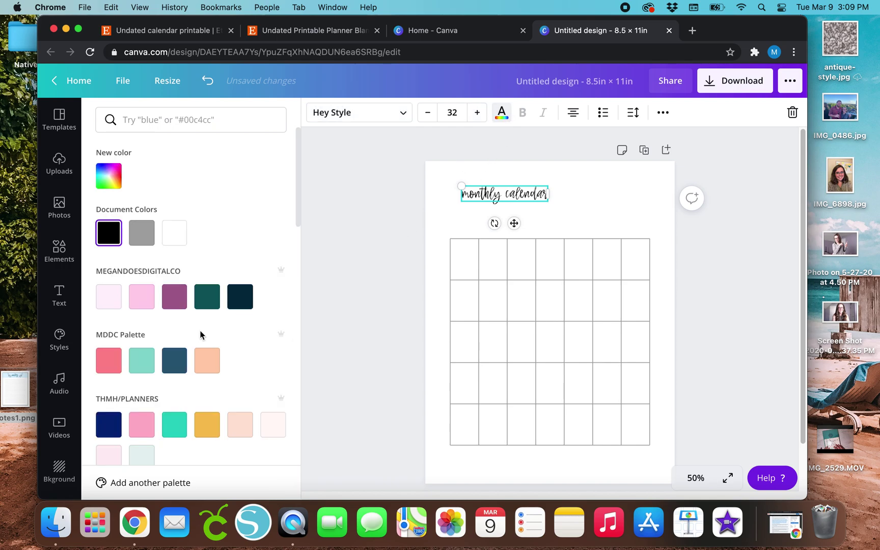
click(146, 238)
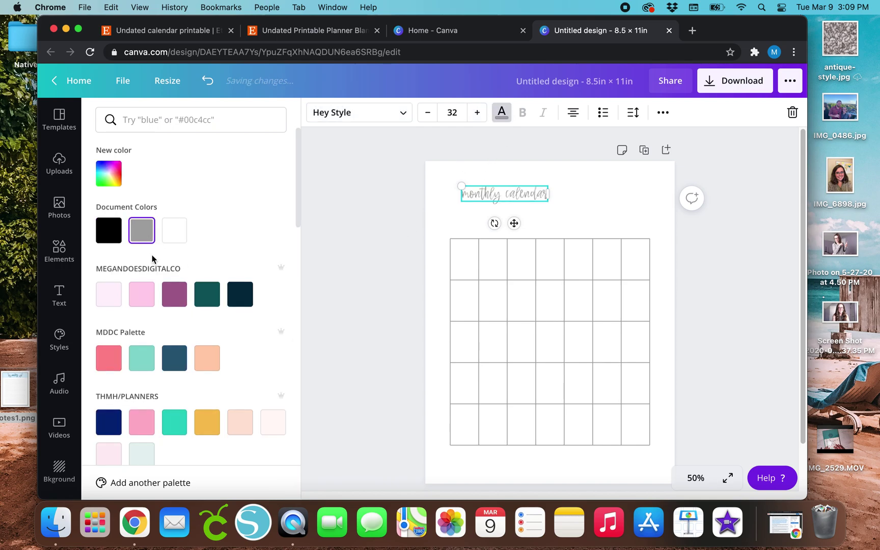
scroll(153, 275, down, 10)
click(117, 319)
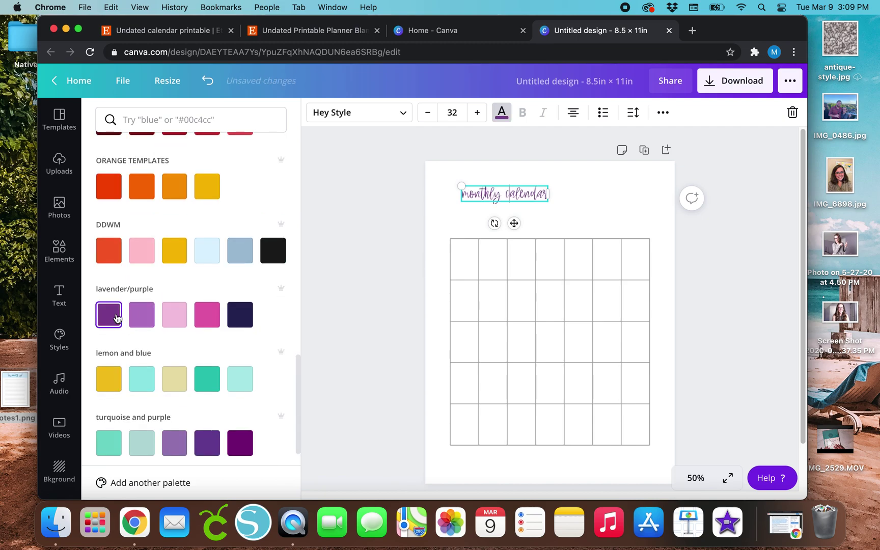
scroll(216, 383, up, 3)
scroll(158, 344, down, 6)
click(152, 336)
click(373, 267)
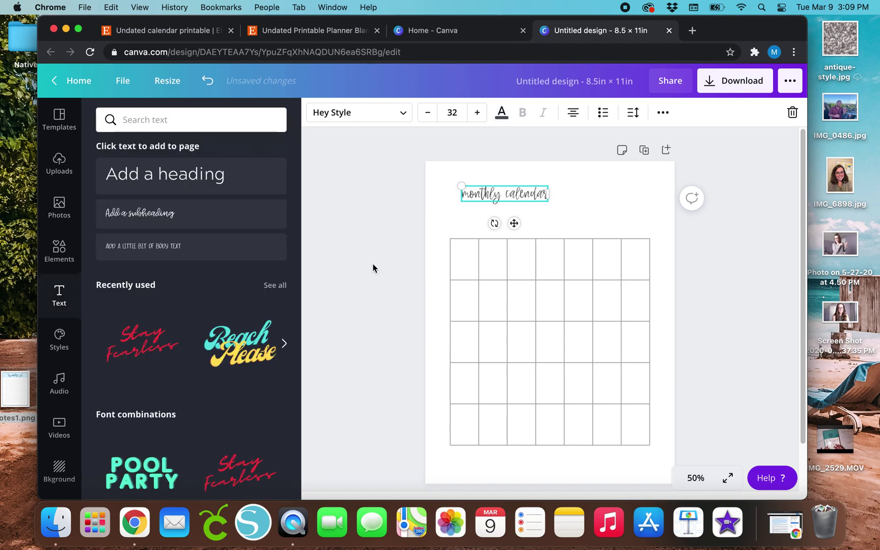
Step: Enlarge the heading to font size 37.3 and center it horizontally at the page's upper margin
click(486, 196)
drag(458, 182, 435, 180)
drag(443, 182, 444, 182)
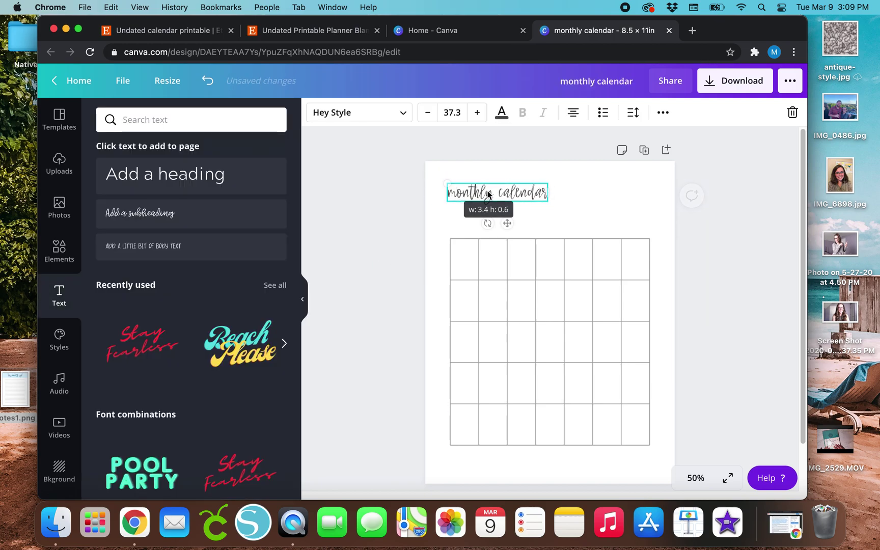
drag(511, 190, 548, 197)
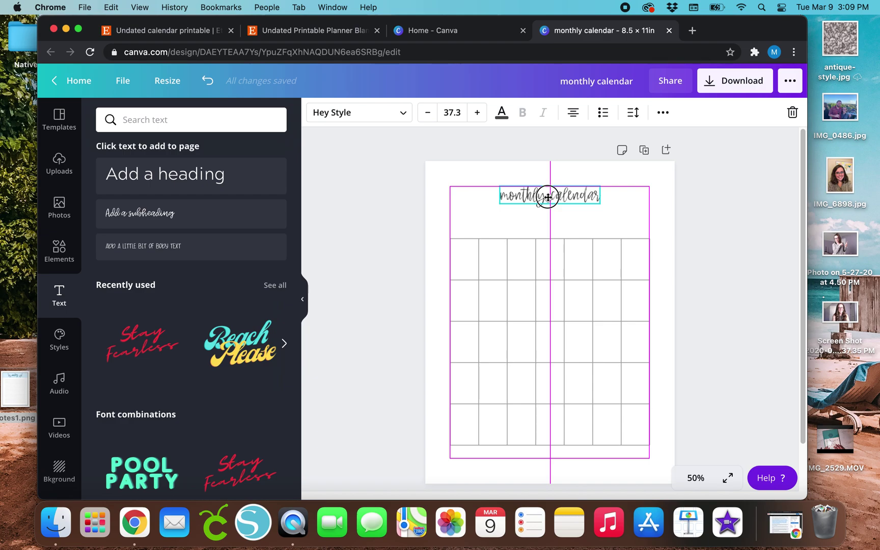
drag(548, 197, 547, 197)
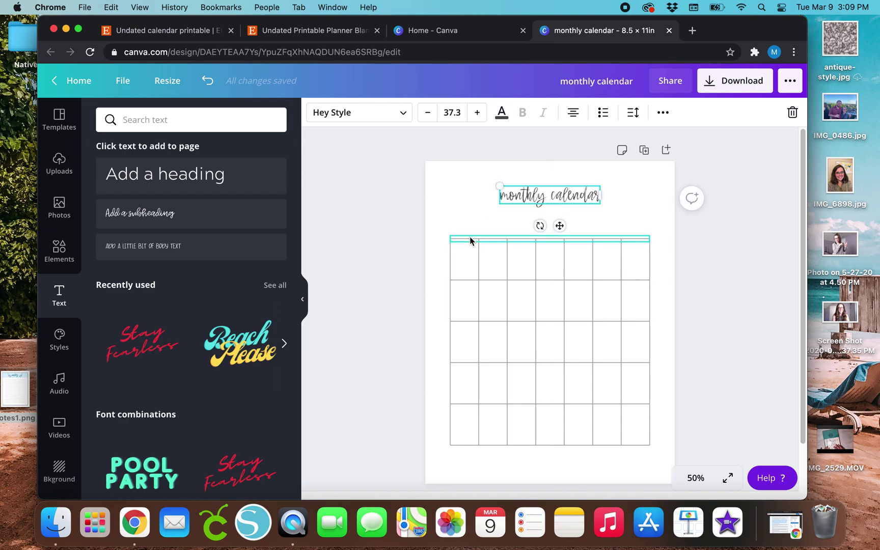
Step: Move the grid's top line up toward the heading and its bottom line down to the lower page margin
click(470, 241)
drag(562, 262, 562, 477)
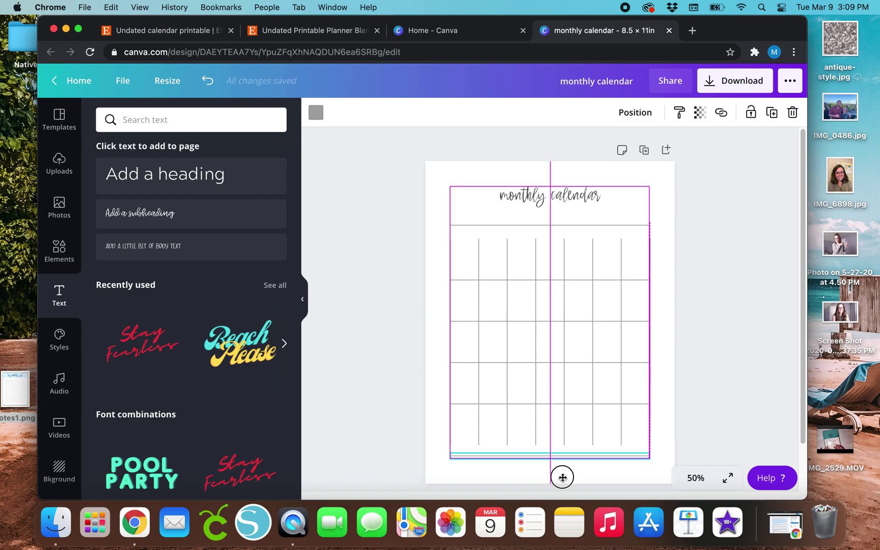
drag(562, 477, 563, 477)
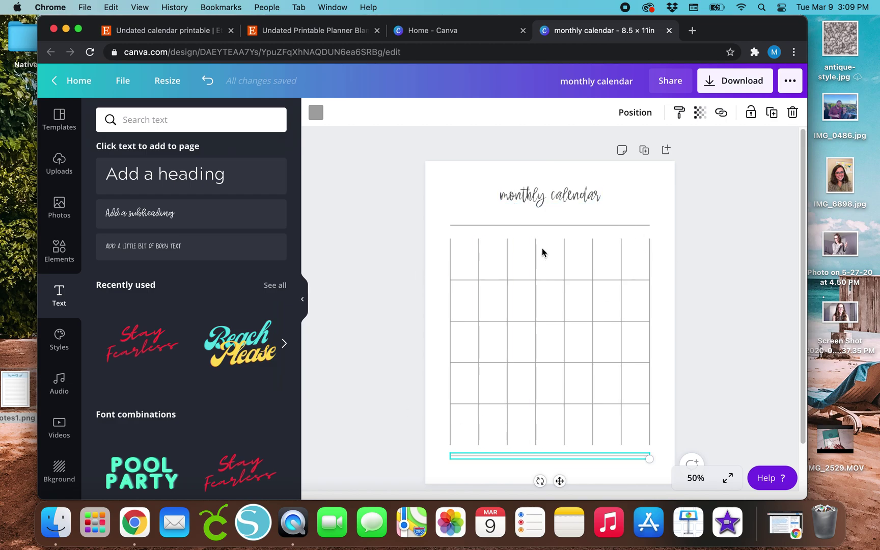
Step: Select all six horizontal grid lines and space them evenly with Tidy up
click(468, 225)
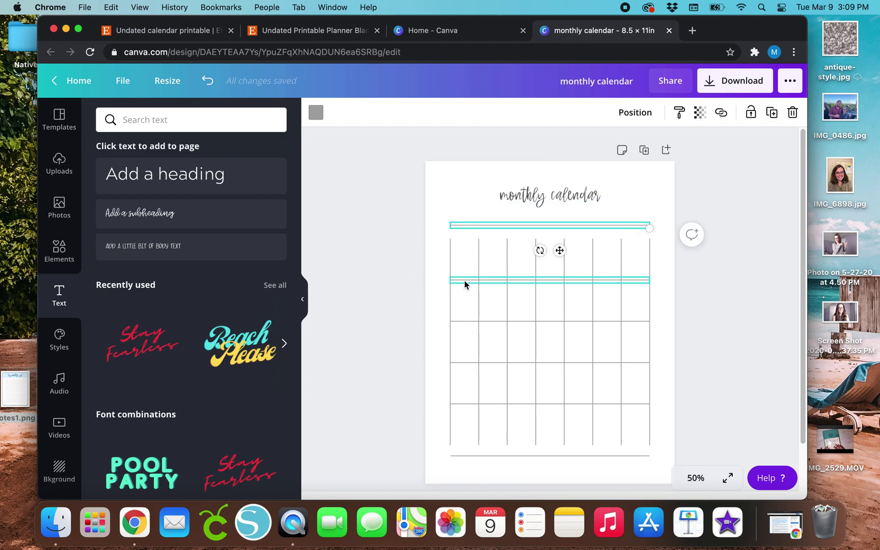
shift+click(465, 281)
shift+click(462, 321)
shift+click(465, 362)
shift+click(467, 403)
shift+click(462, 456)
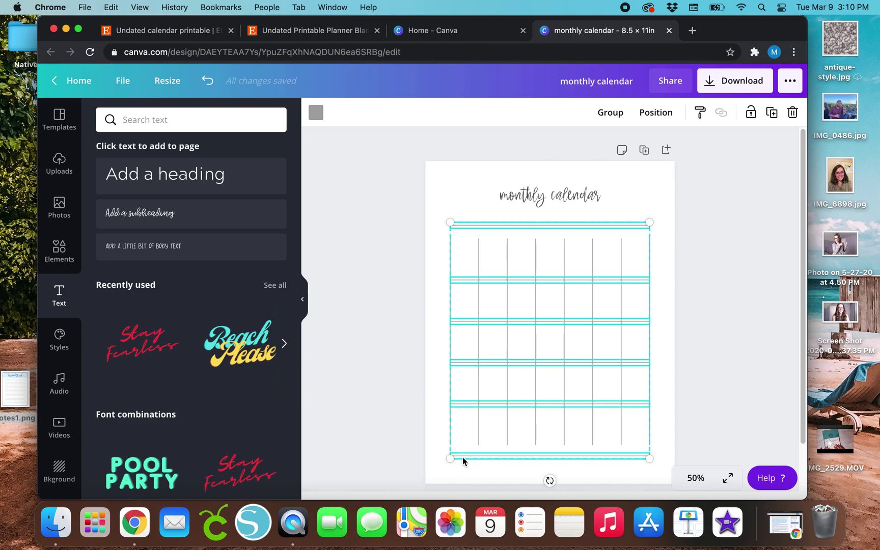
click(652, 113)
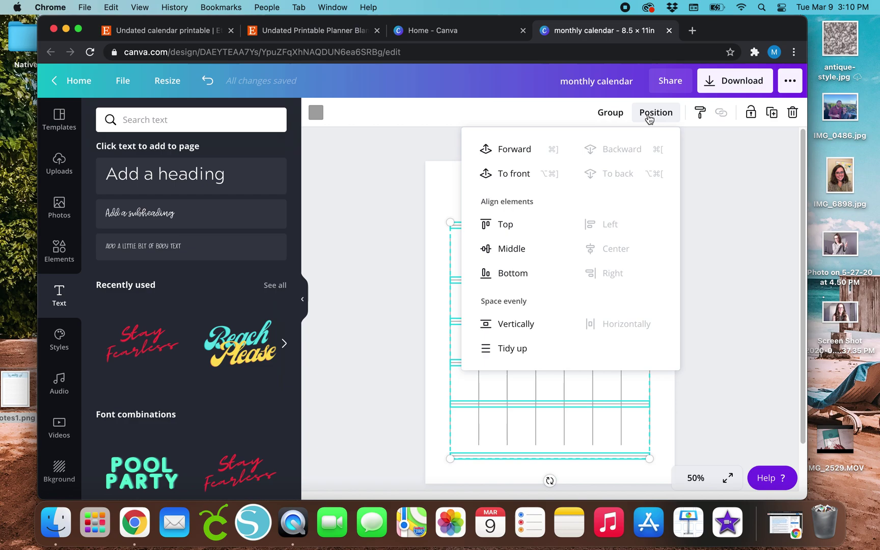
click(517, 353)
click(402, 373)
Step: Lengthen the leftmost vertical line at both ends to meet the grid's top and bottom lines
click(450, 250)
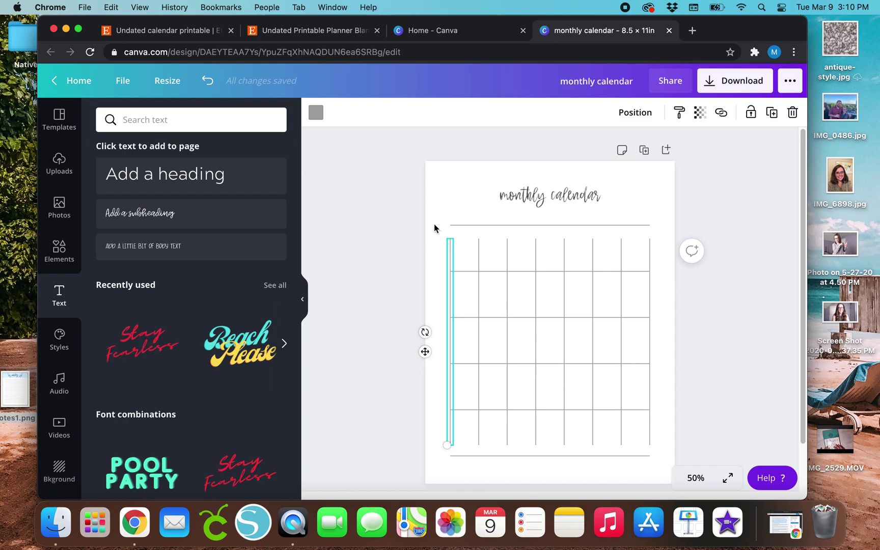
ctrl+scroll(434, 224, up, 5)
drag(376, 194, 375, 171)
scroll(372, 291, down, 3)
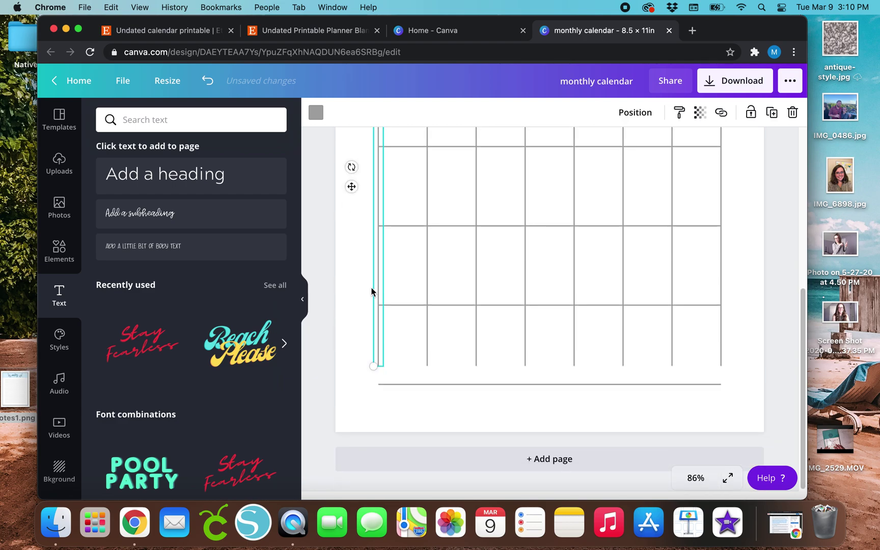
drag(378, 367, 376, 384)
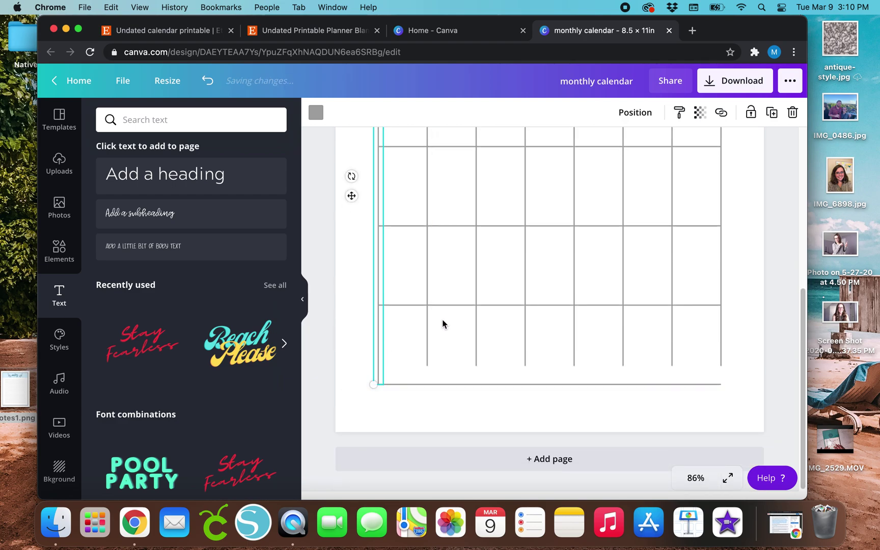
Step: Delete the seven shorter vertical lines, keeping only the lengthened leftmost one
click(426, 324)
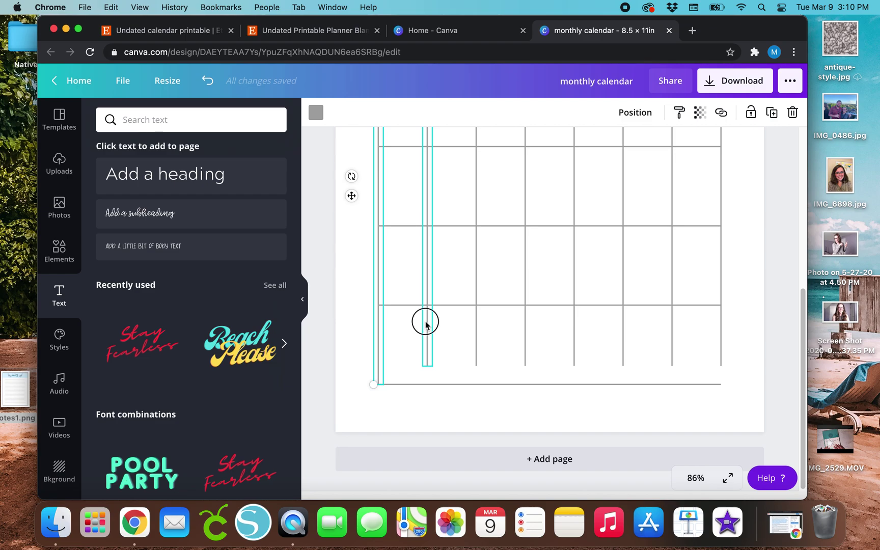
shift+click(474, 328)
shift+click(520, 334)
shift+click(574, 342)
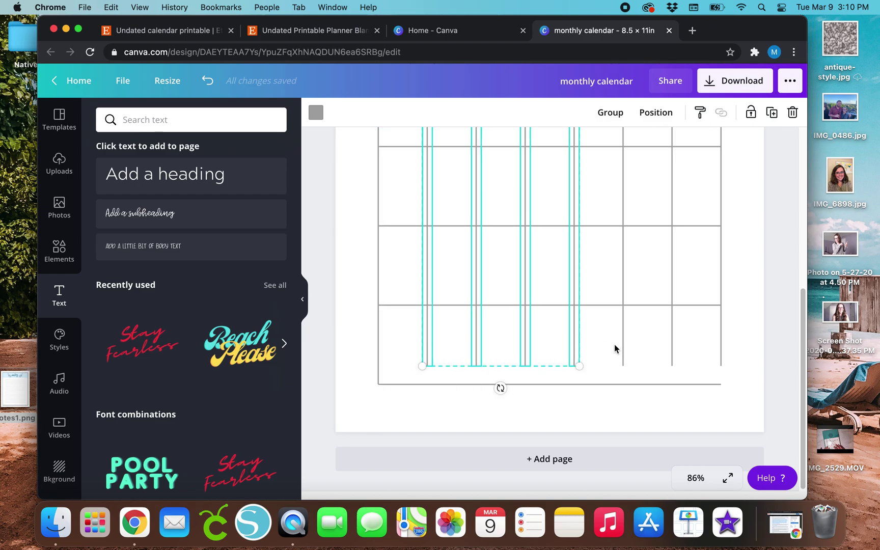
shift+click(620, 344)
shift+click(673, 344)
shift+click(722, 341)
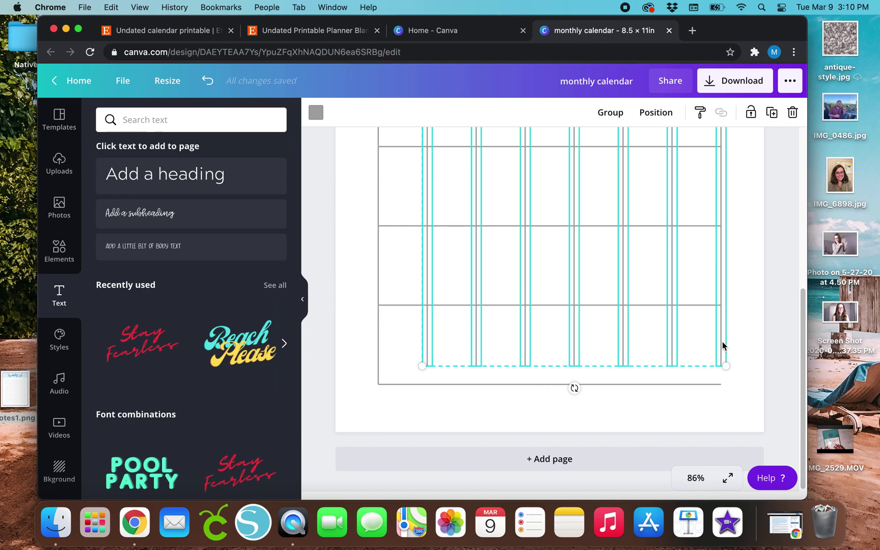
key(Delete)
Step: Duplicate the lengthened left line and place the copy at the grid's right edge
click(379, 262)
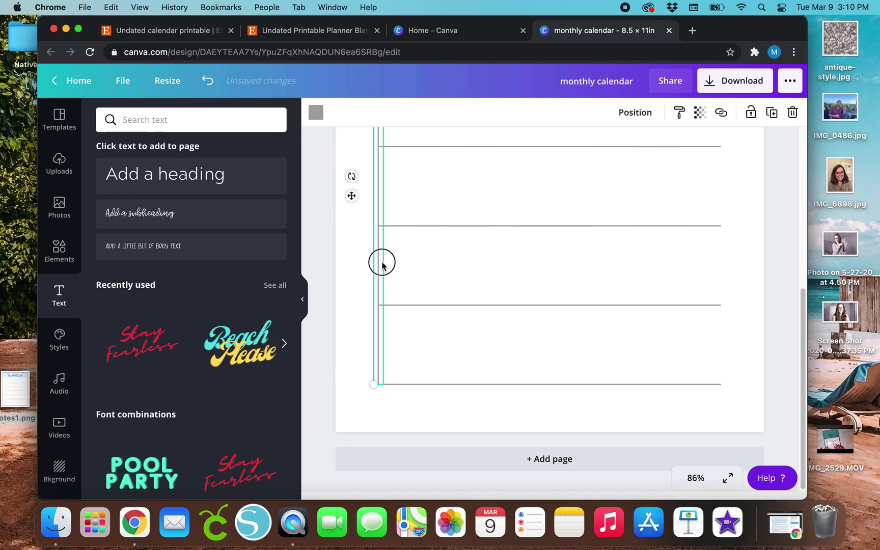
click(772, 113)
drag(361, 204, 696, 199)
Step: Duplicate the vertical line three more times and place the copies roughly spaced in the grid's right half
click(772, 113)
click(726, 227)
drag(726, 230, 531, 196)
click(772, 113)
click(651, 206)
click(771, 113)
Step: Duplicate the three inner vertical lines together and move the copies into the grid's left half
shift+click(613, 197)
shift+click(667, 193)
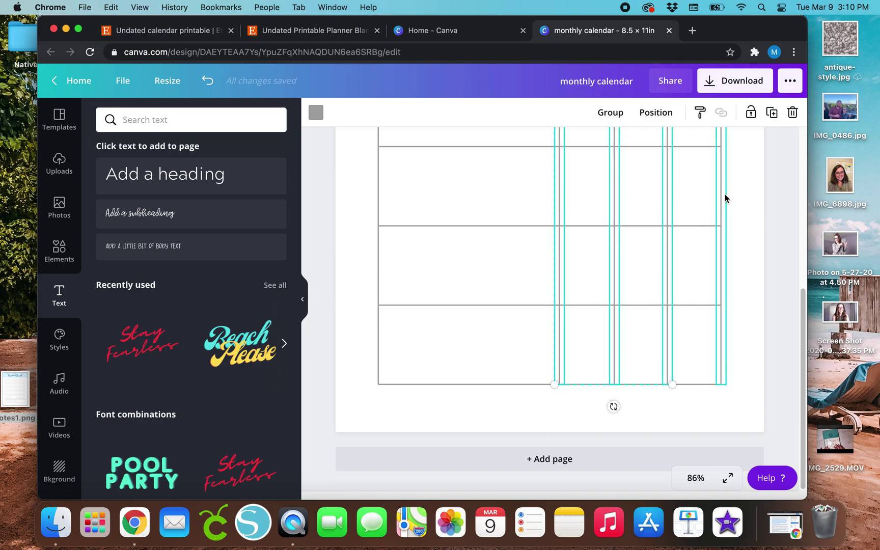
click(772, 115)
drag(624, 275, 477, 262)
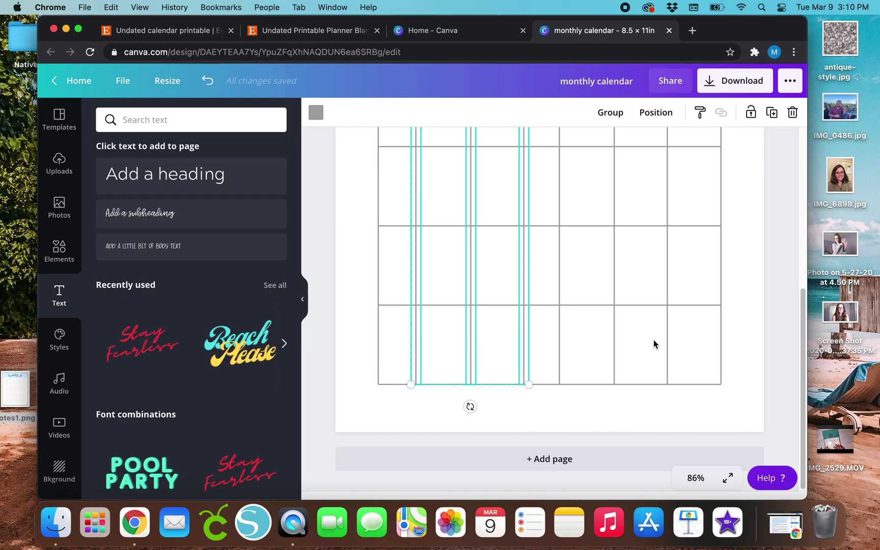
Step: Select all eight vertical grid lines and tidy them up so the seven columns are evenly spaced
shift+click(376, 341)
shift+click(555, 337)
shift+click(613, 342)
shift+click(668, 341)
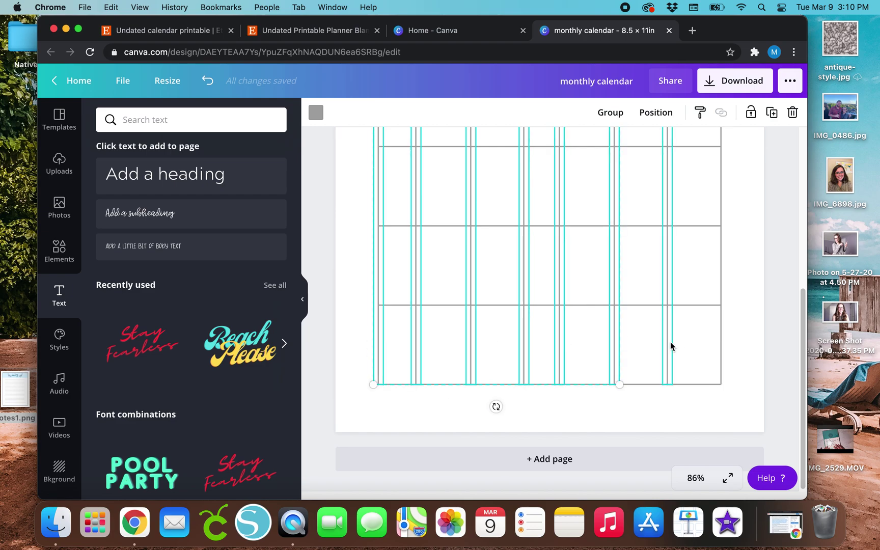
shift+click(718, 344)
click(656, 112)
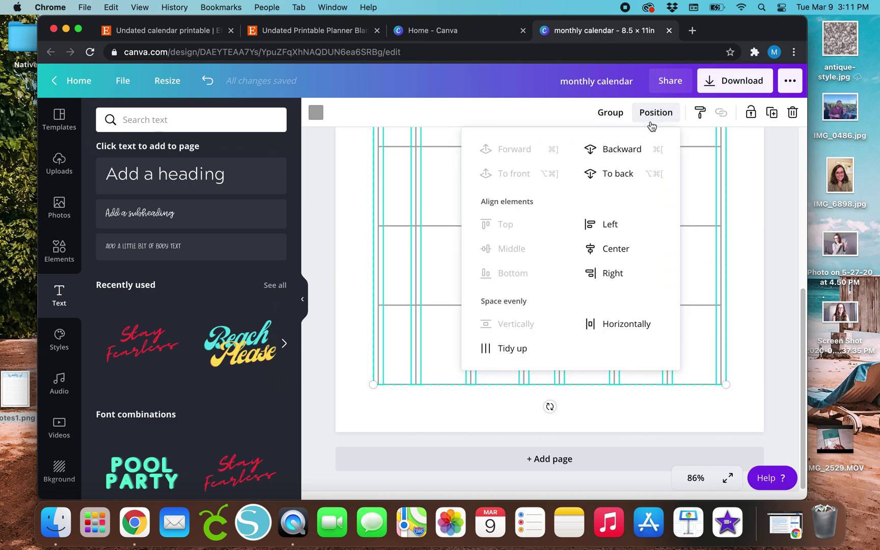
click(510, 348)
click(413, 411)
scroll(413, 411, up, 5)
scroll(413, 412, down, 3)
key(super+minus)
key(super+minus)
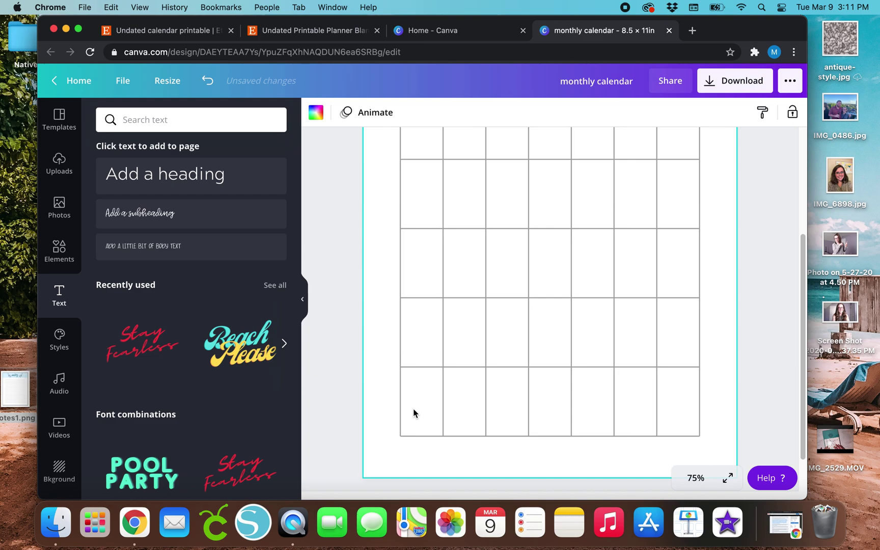
Step: Resize the "monthly calendar" heading to about size 46.4 and align it with the grid's left edge
scroll(412, 413, up, 1)
click(597, 189)
drag(500, 187, 449, 169)
drag(600, 204, 531, 195)
click(374, 245)
click(505, 200)
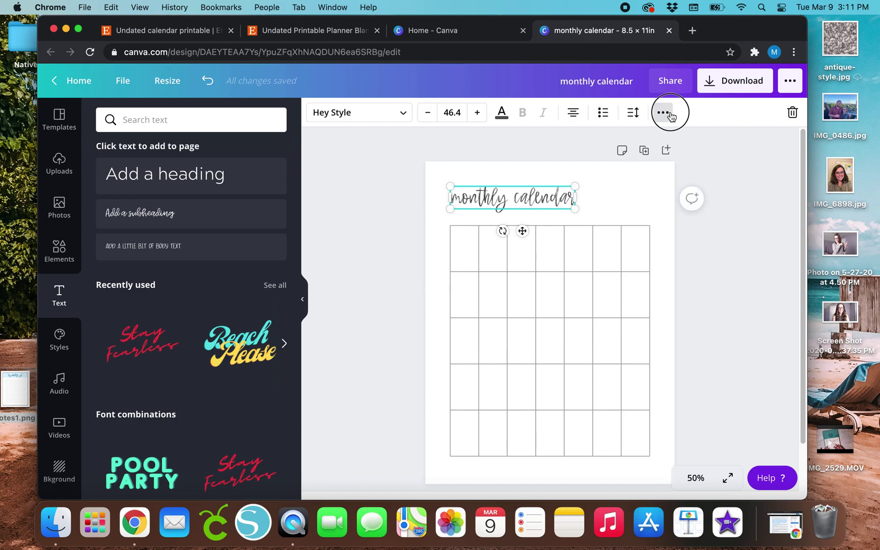
Step: Duplicate the "monthly calendar" heading into the page's upper-right corner and change the copy's text to "month of"
click(663, 112)
click(656, 143)
drag(530, 237, 630, 216)
double_click(624, 180)
click(624, 180)
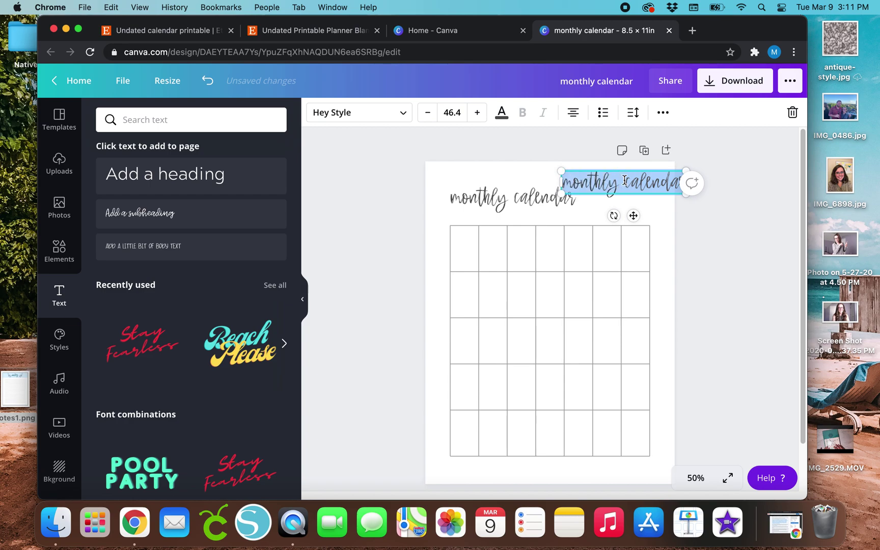
text(month of)
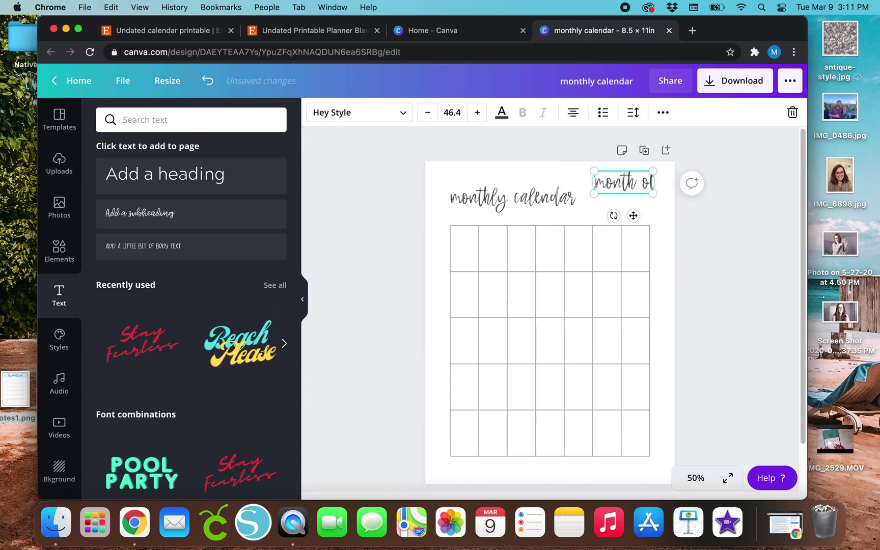
Step: Shrink the "month of" text to about size 31.7 and place a duplicate reading "year" left-aligned beneath it
drag(652, 195, 624, 230)
click(662, 112)
double_click(617, 195)
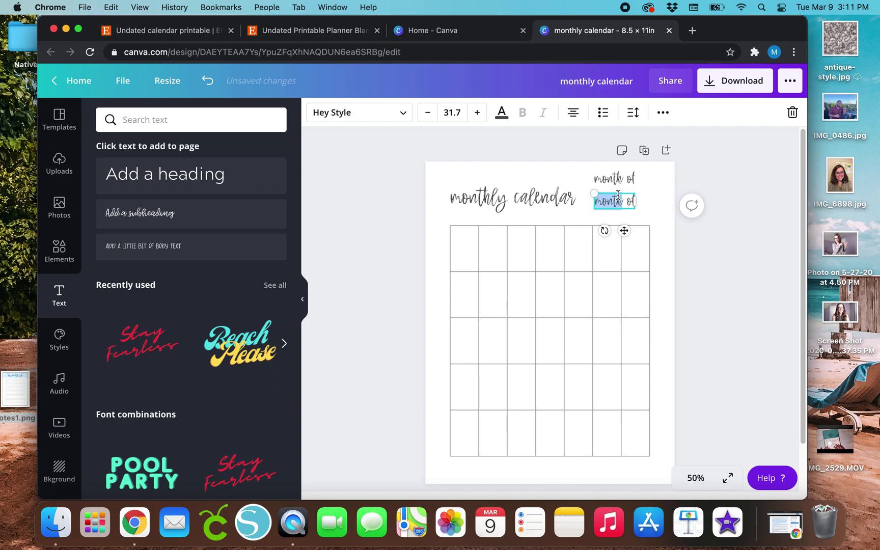
key(cmd+a)
text(Jaer)
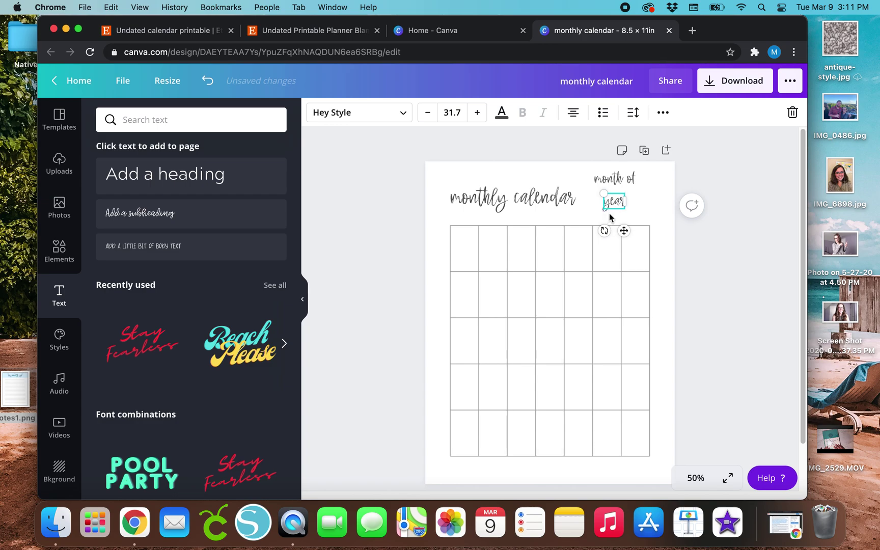
drag(622, 231, 610, 232)
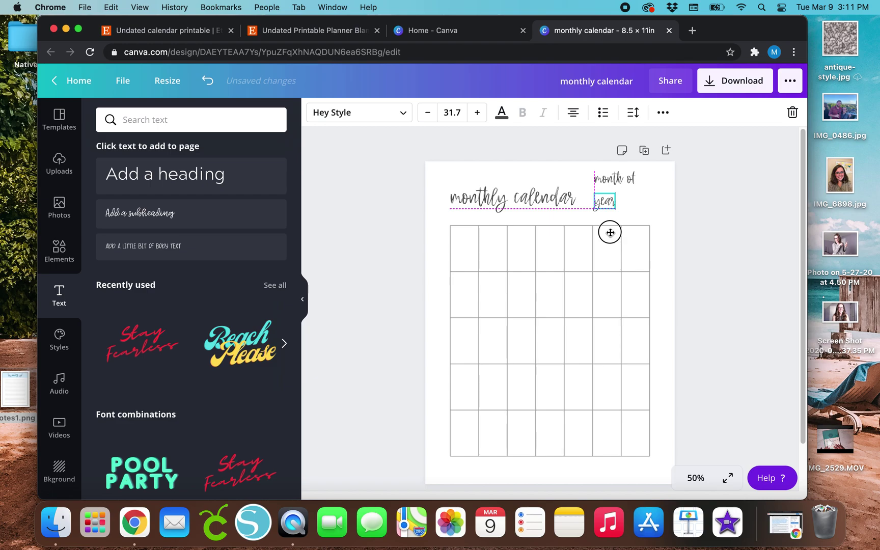
drag(609, 232, 609, 233)
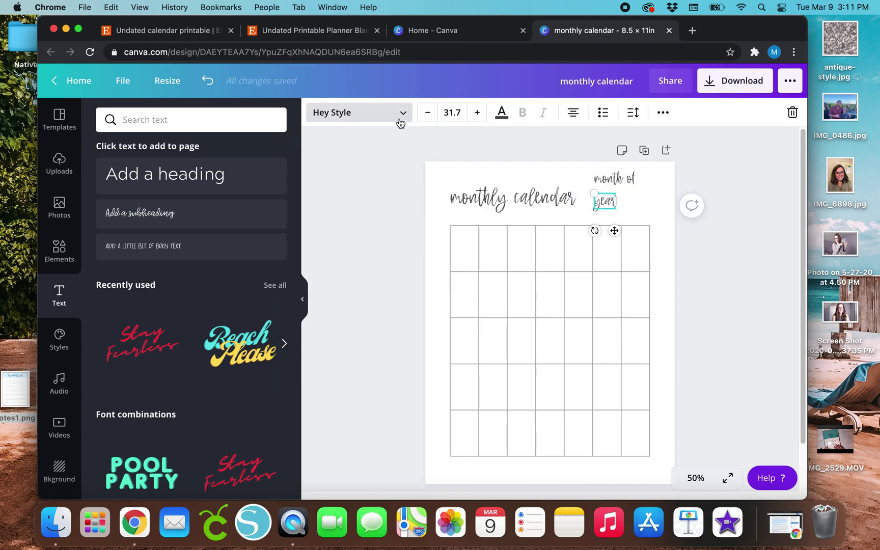
Step: Change the font of both the "year" and "month of" labels to Raleway Thin
click(359, 112)
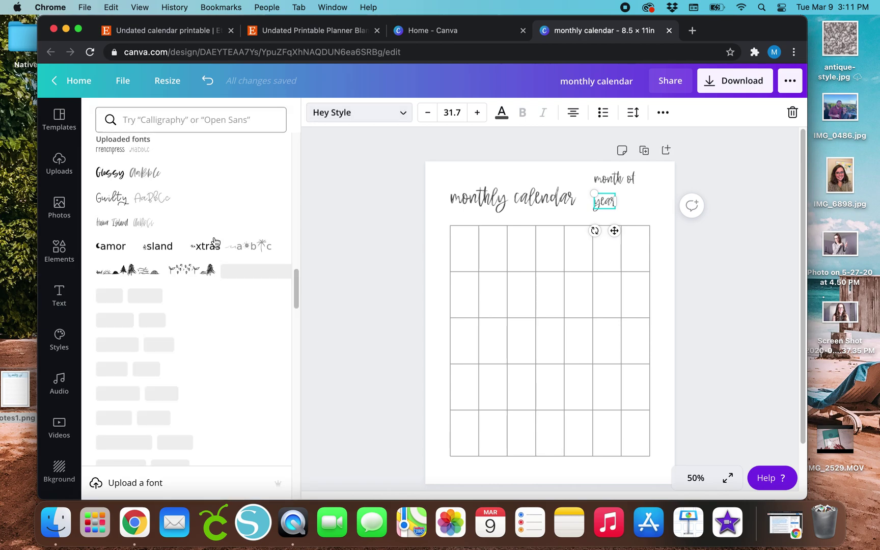
click(190, 122)
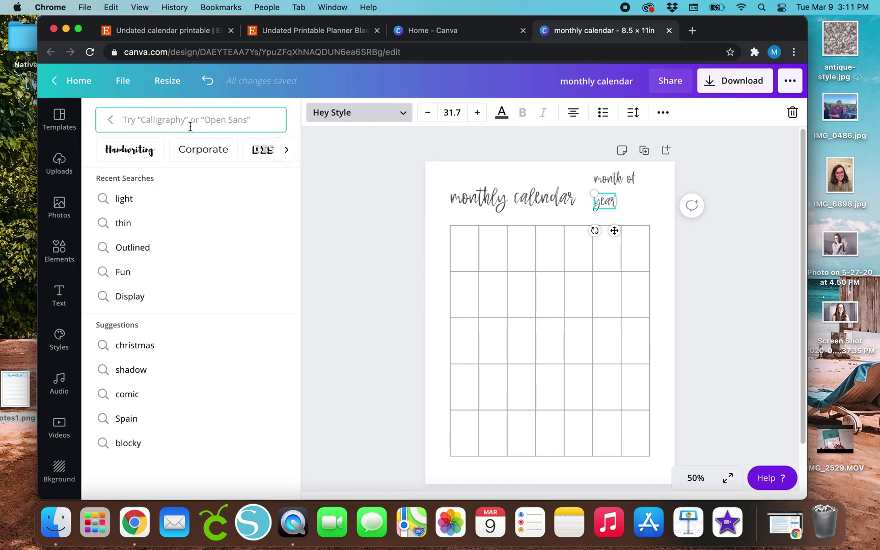
text(sans)
key(BackSpace)
key(BackSpace)
key(BackSpace)
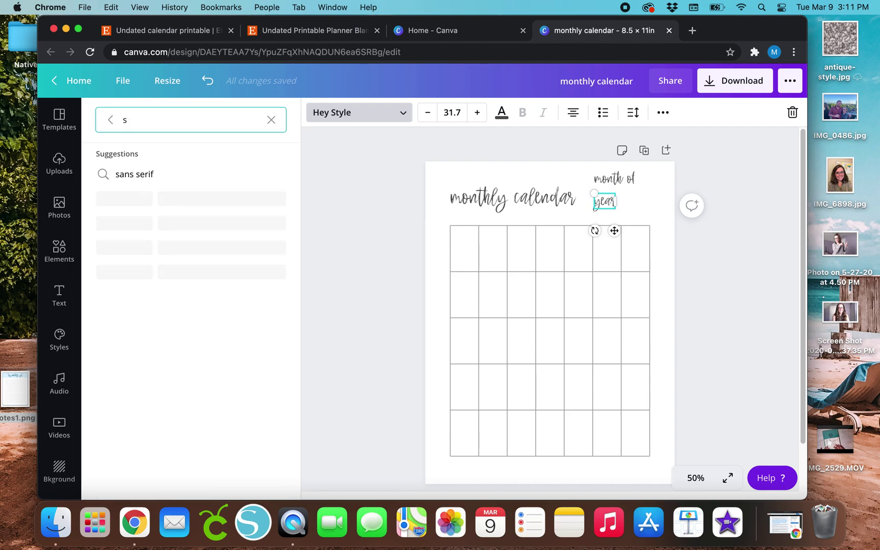
key(BackSpace)
text(raleway)
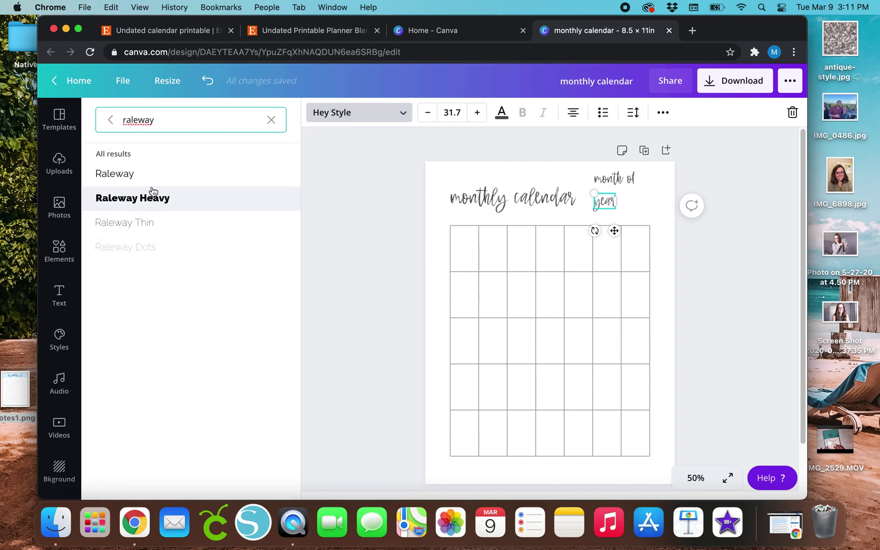
click(169, 226)
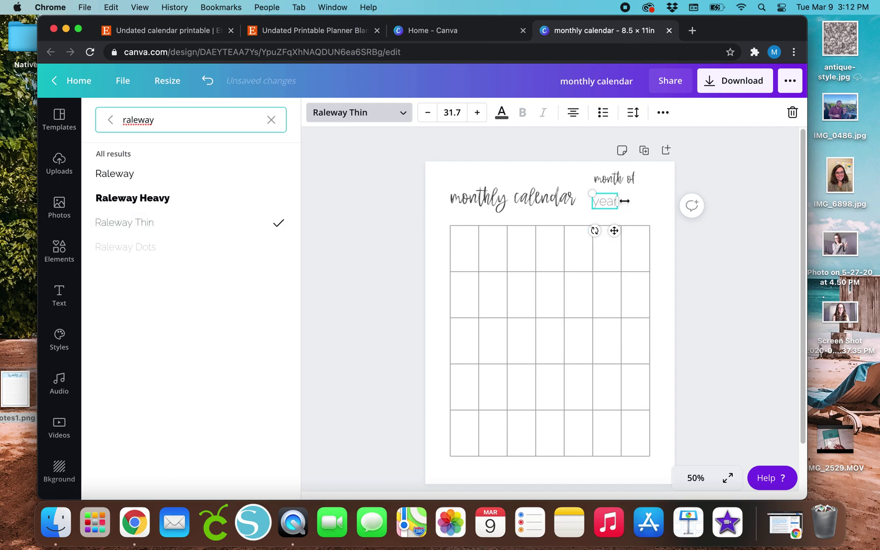
click(617, 181)
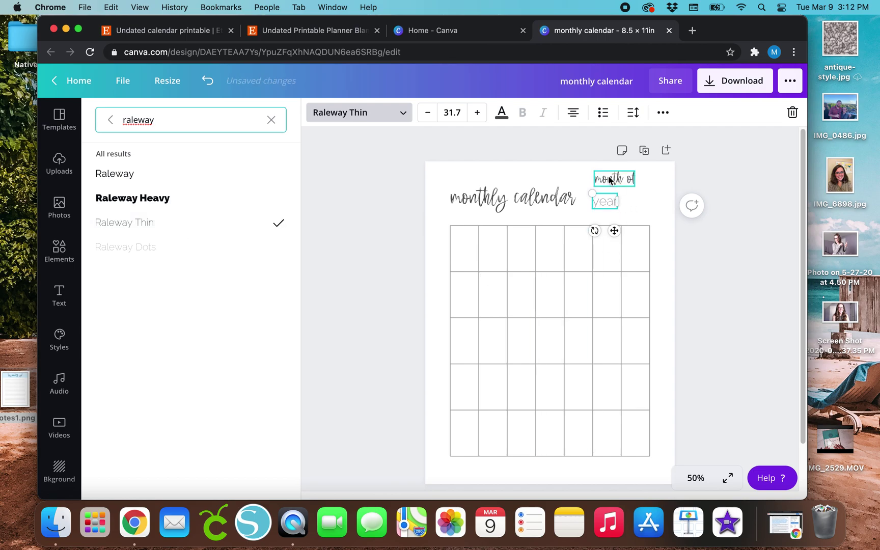
click(169, 226)
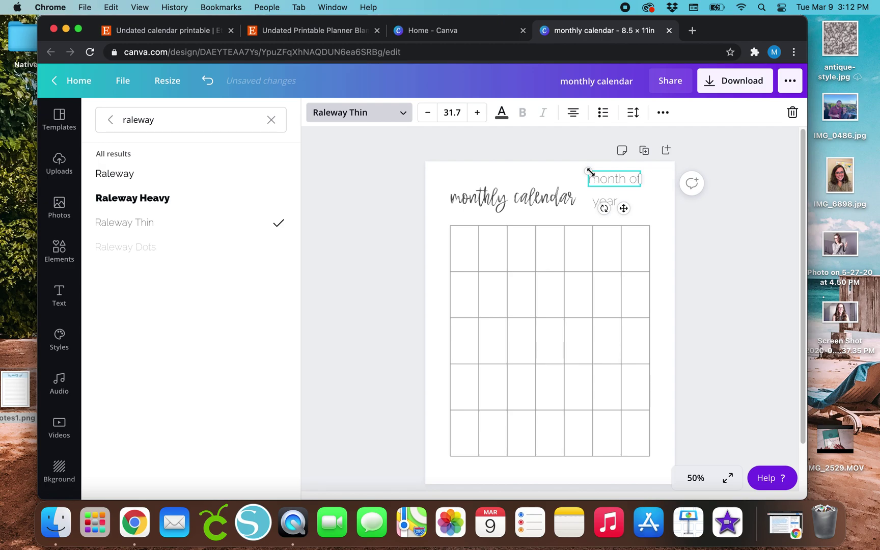
Step: Set the font size of the "month of" and "year" labels to 18
click(464, 118)
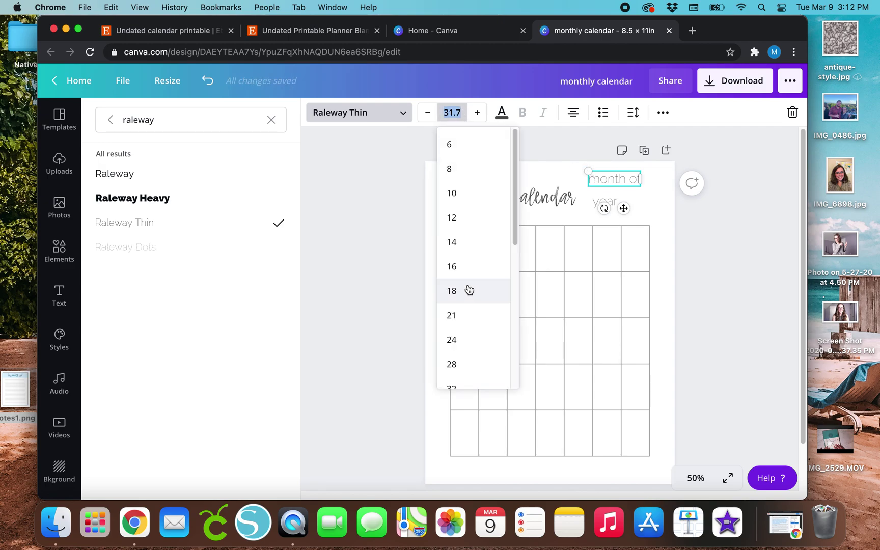
click(466, 346)
click(454, 120)
click(469, 213)
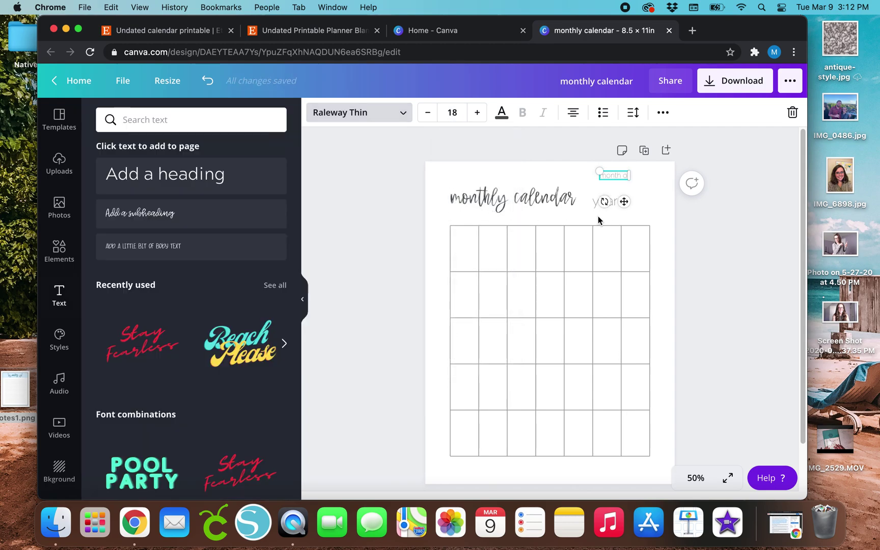
click(599, 209)
click(600, 205)
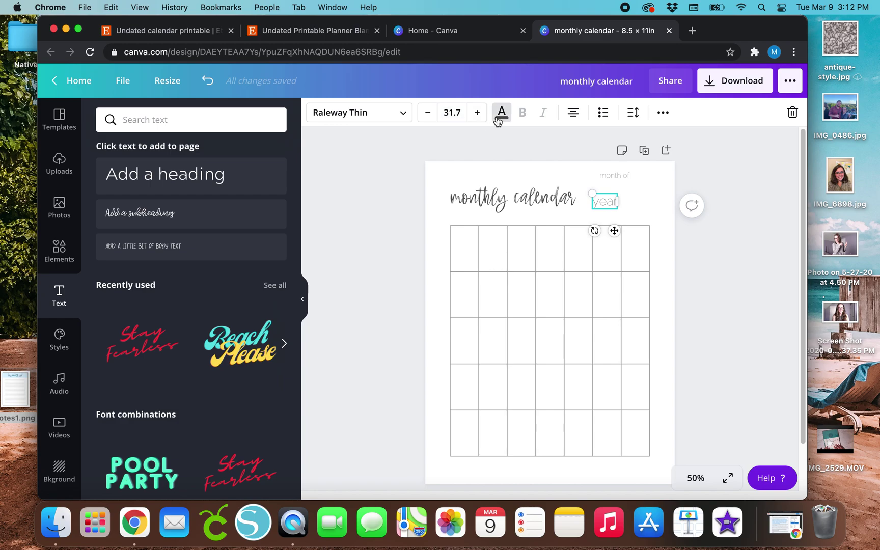
click(452, 113)
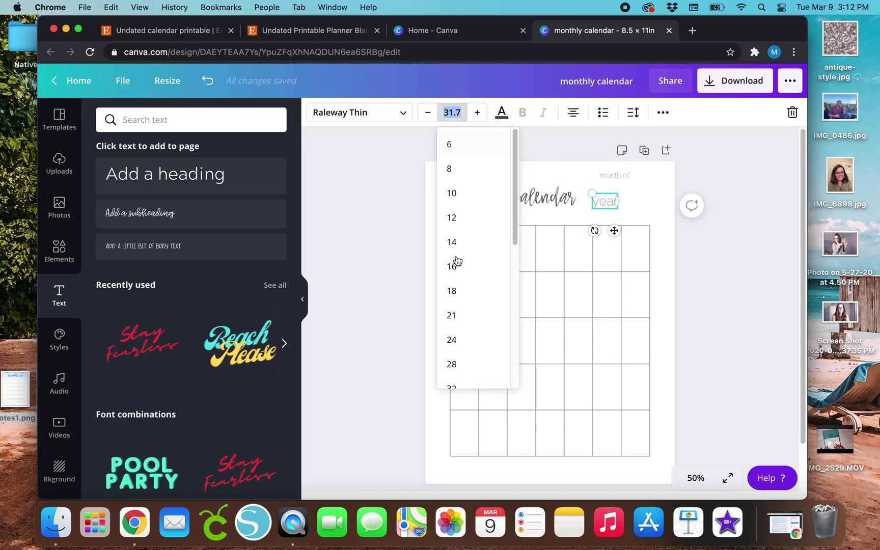
click(468, 291)
Step: Stack the "month of" label closely above "year", left-aligned and just to the right of the heading
mouse_move(614, 224)
mouse_down()
mouse_move(615, 236)
mouse_move(615, 204)
mouse_move(608, 228)
mouse_up()
click(614, 173)
click(604, 206)
click(691, 228)
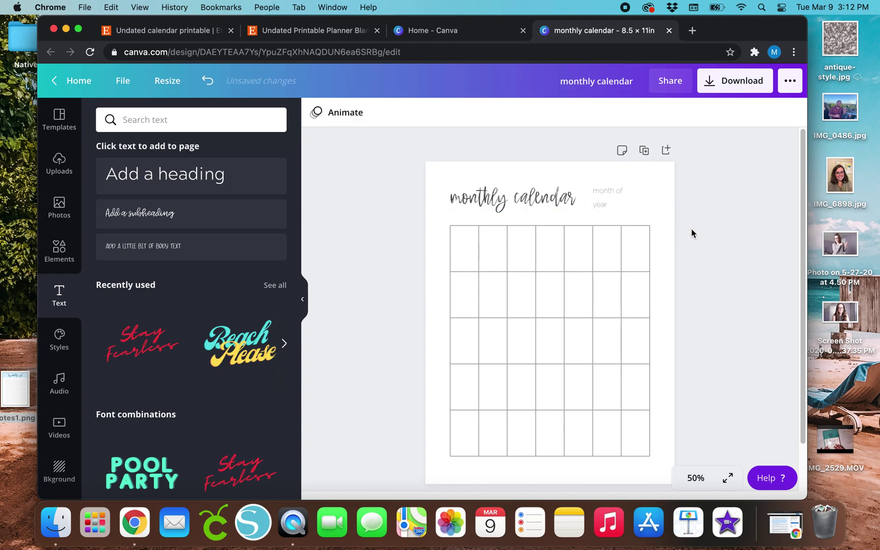
drag(600, 191, 596, 192)
click(599, 203)
drag(609, 229, 598, 228)
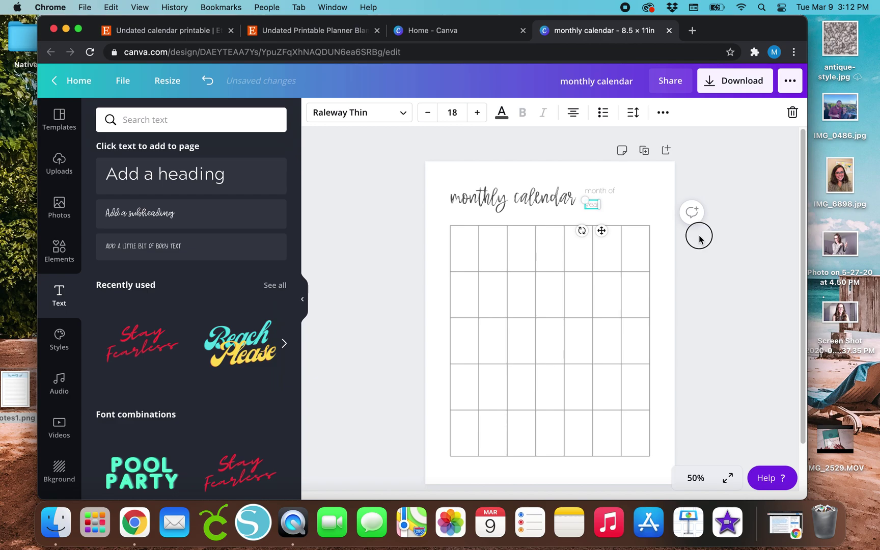
click(699, 237)
click(593, 189)
drag(609, 216, 611, 220)
click(730, 236)
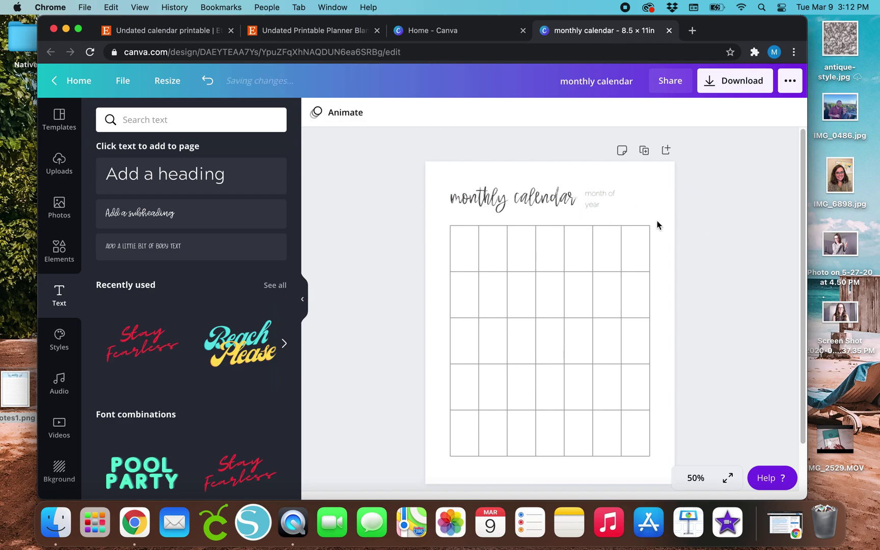
Step: Duplicate the grid's top horizontal line and shorten the copy to a write-in line above the grid's right end
click(497, 227)
click(772, 112)
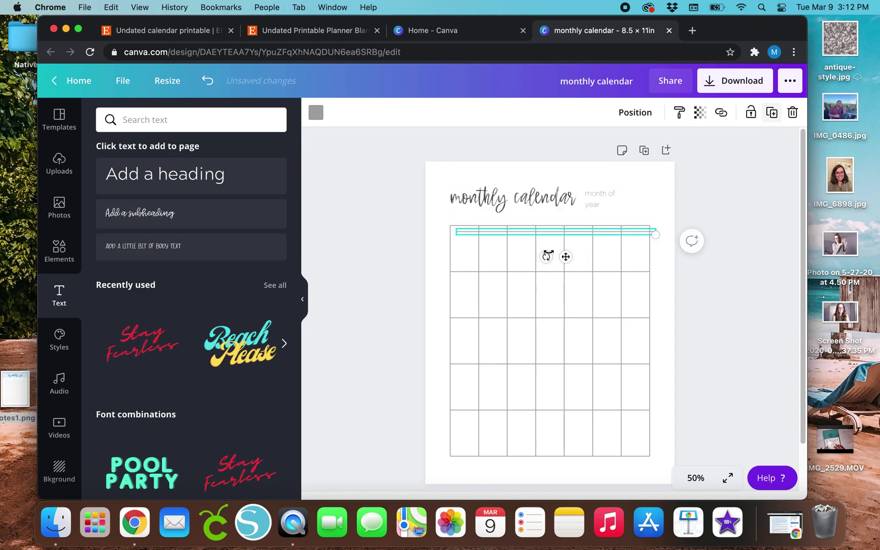
drag(457, 234, 649, 239)
scroll(691, 268, up, 5)
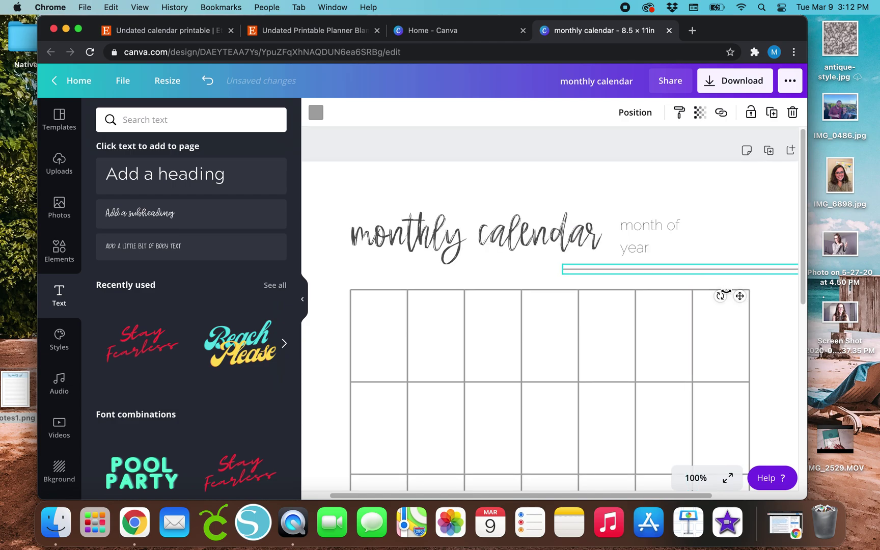
drag(740, 296, 599, 297)
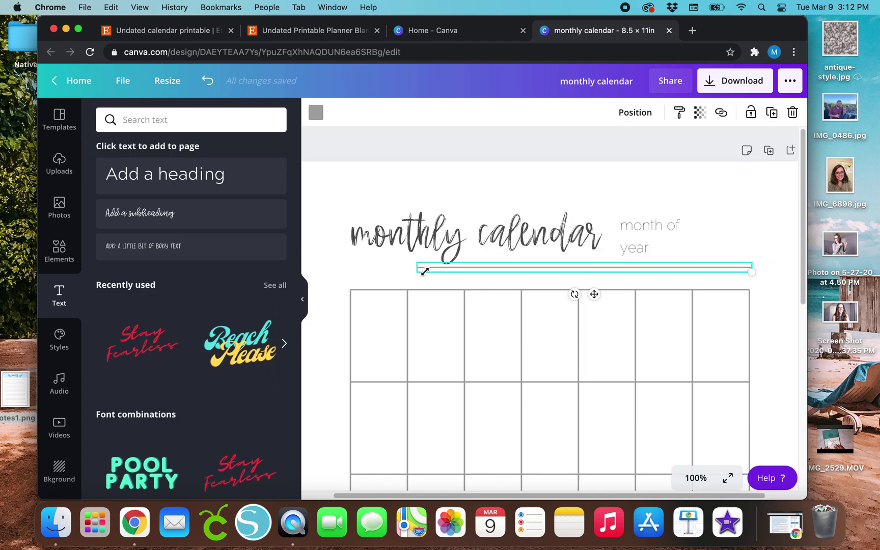
drag(419, 267, 685, 273)
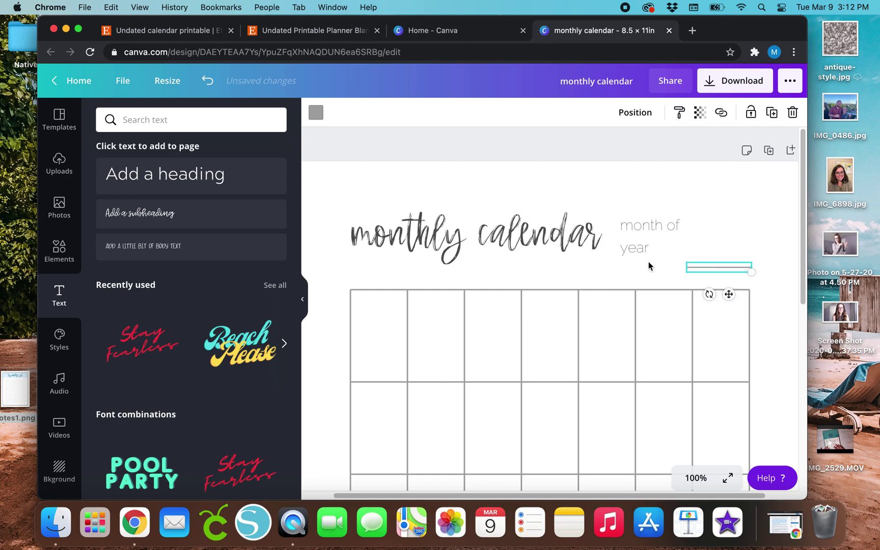
click(598, 255)
drag(598, 254, 596, 275)
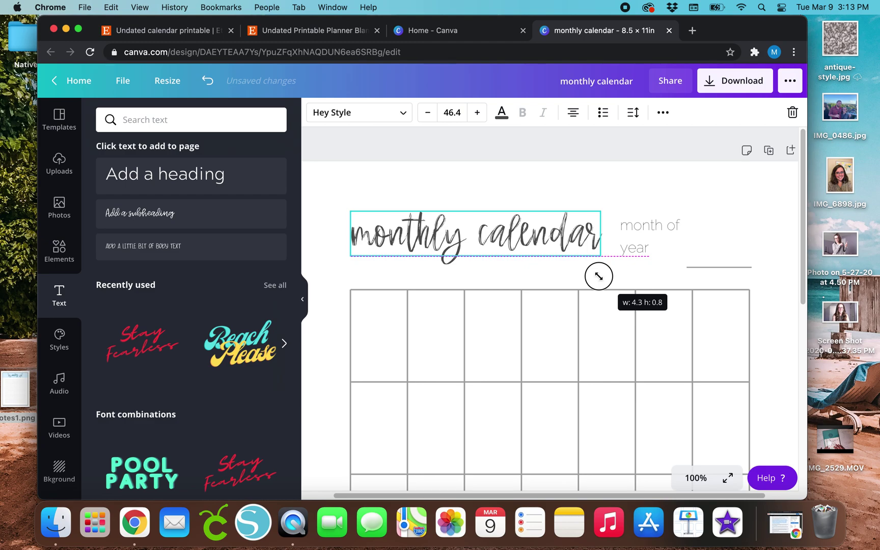
drag(556, 232, 557, 235)
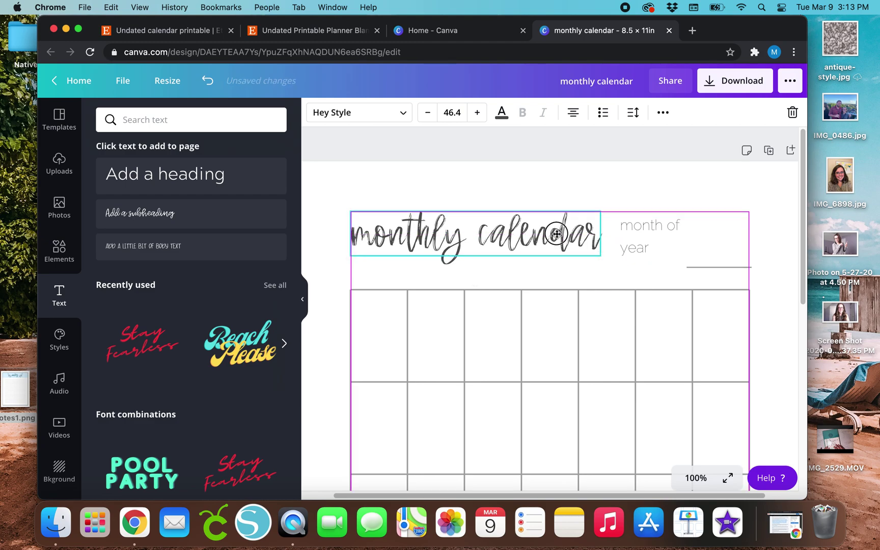
Step: Move the short line beside "month of", flush with the grid's right edge, and place a duplicate beneath it beside "year"
drag(712, 266, 710, 232)
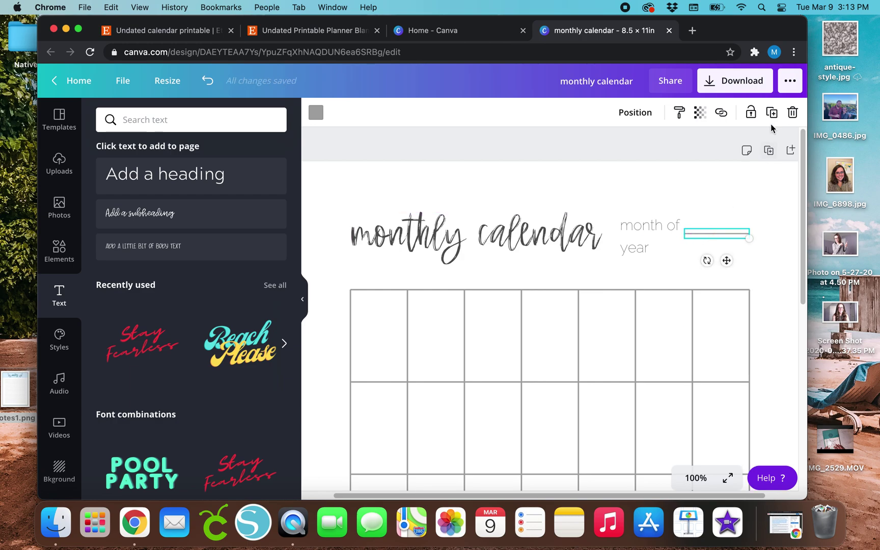
drag(736, 272, 720, 277)
click(776, 289)
Step: Move the "month of" label slightly closer to the heading and right-align "year" beneath it
drag(667, 227, 629, 246)
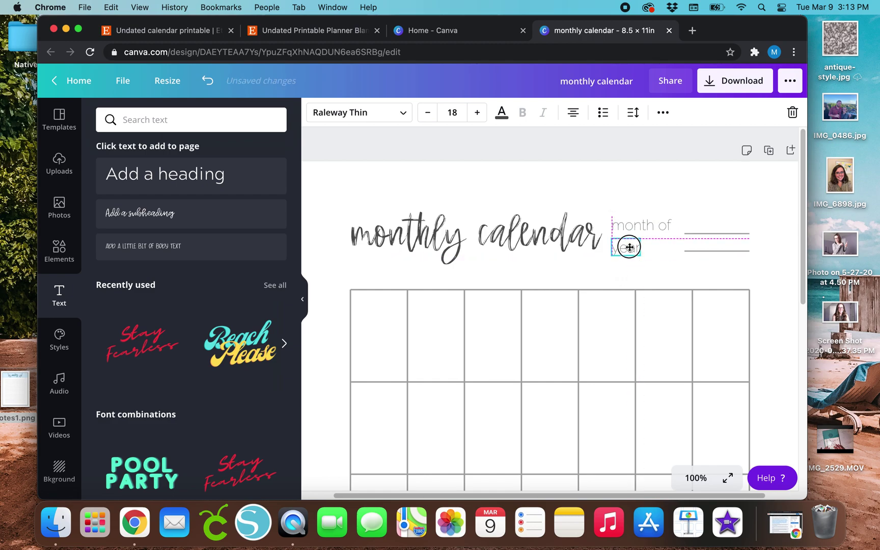
click(701, 251)
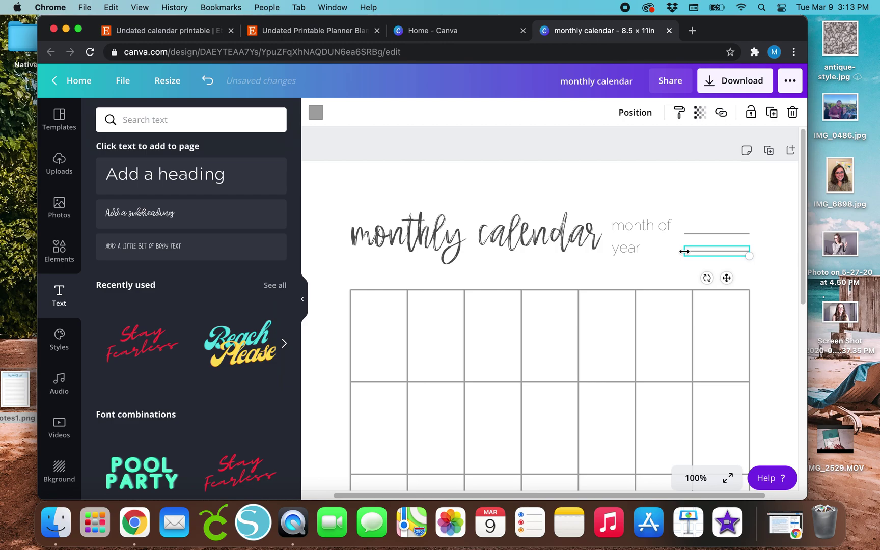
drag(641, 250, 664, 249)
click(762, 268)
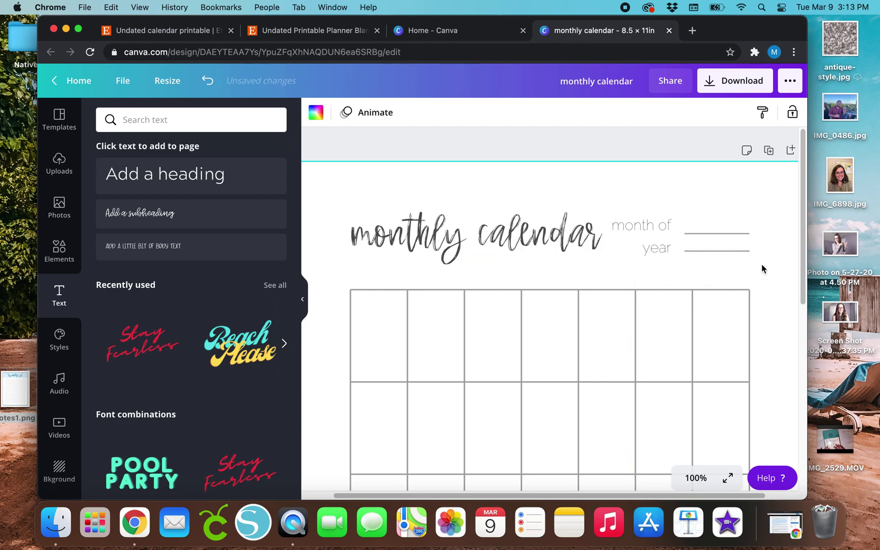
key(super+minus)
key(super+minus)
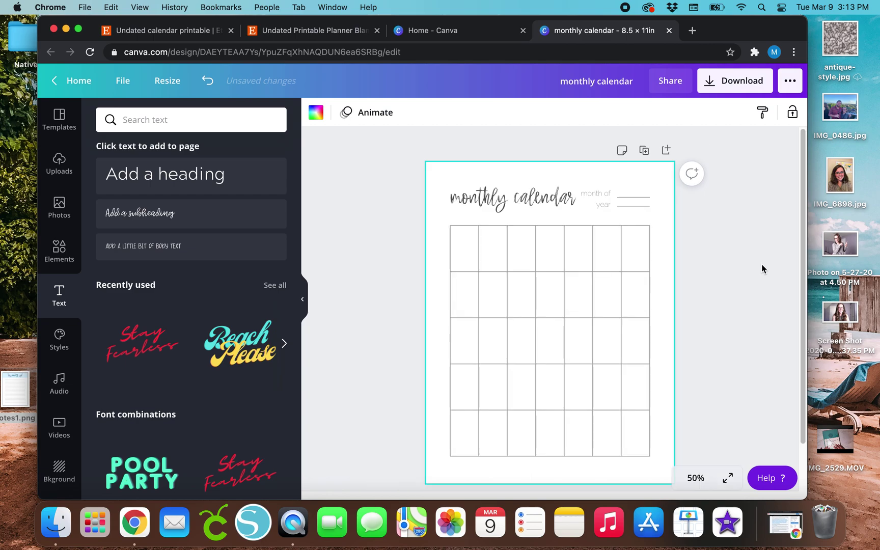
Step: Try the light peach from the tealbranding3 palette as the page's background color
click(389, 330)
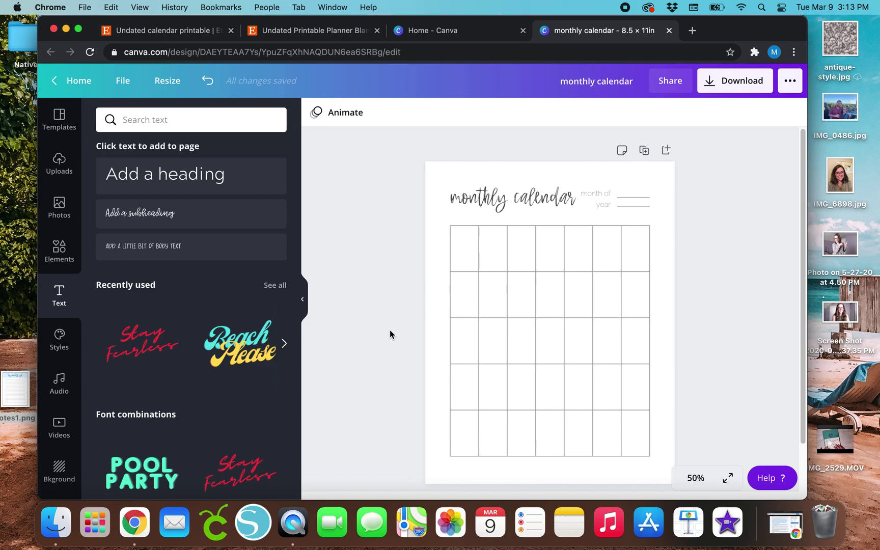
click(463, 181)
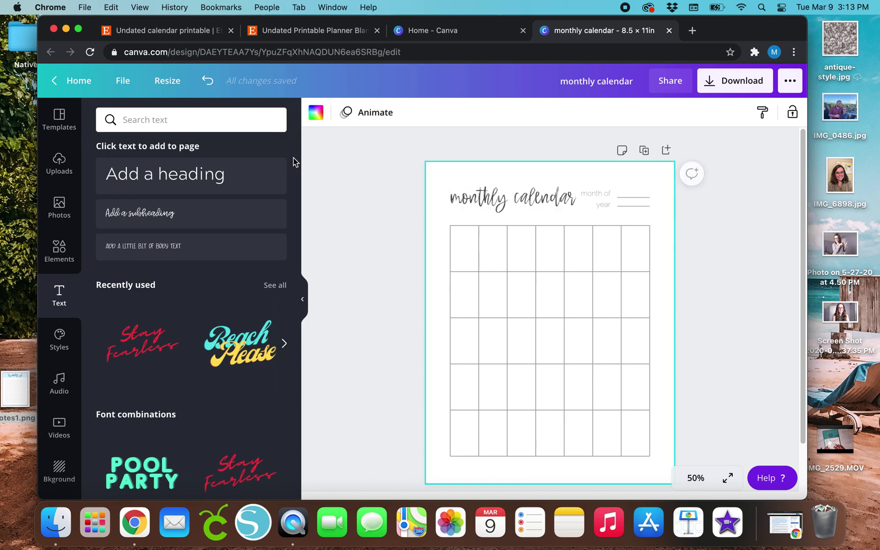
click(316, 112)
scroll(212, 341, down, 9)
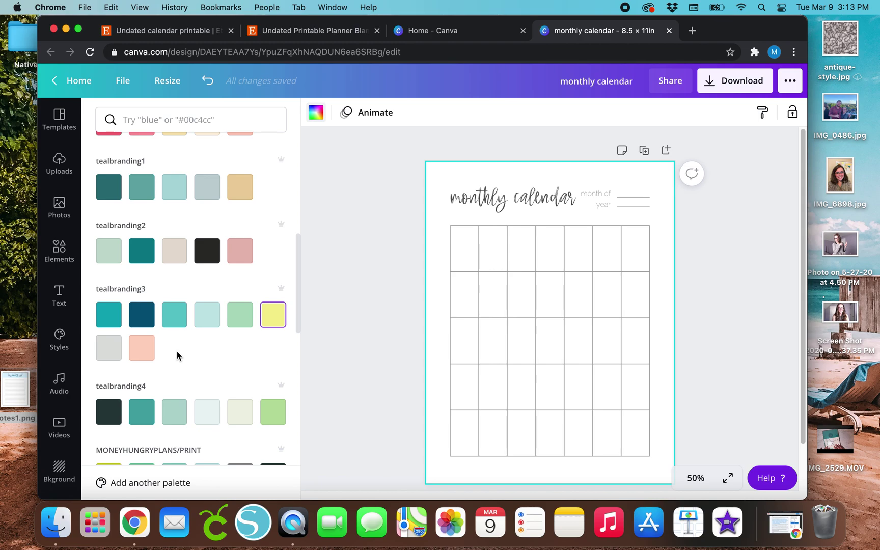
click(149, 351)
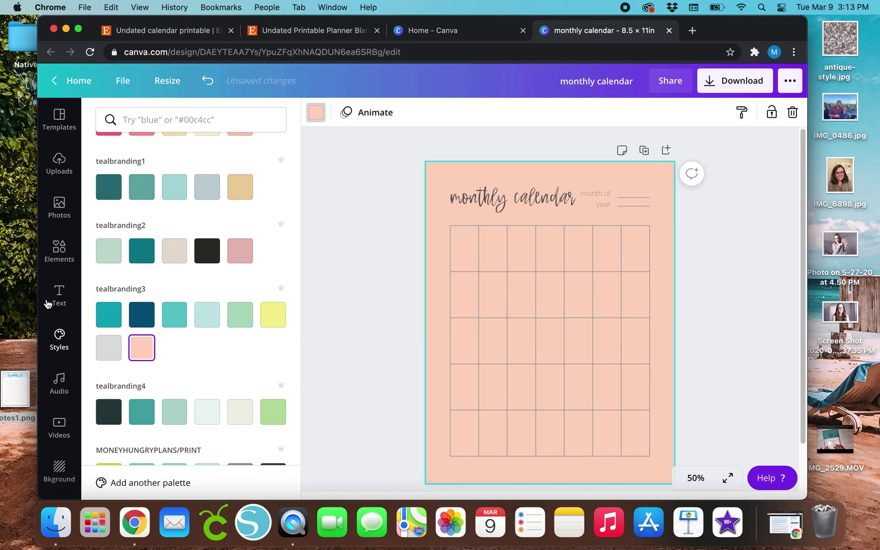
Step: Set the page's background color back to white from the default colors
scroll(233, 348, up, 10)
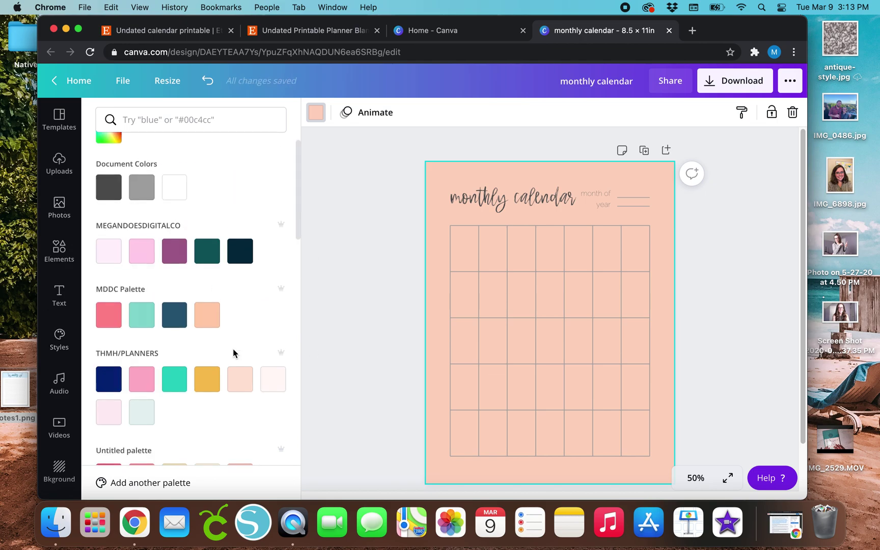
scroll(233, 349, down, 15)
scroll(233, 348, down, 3)
click(271, 329)
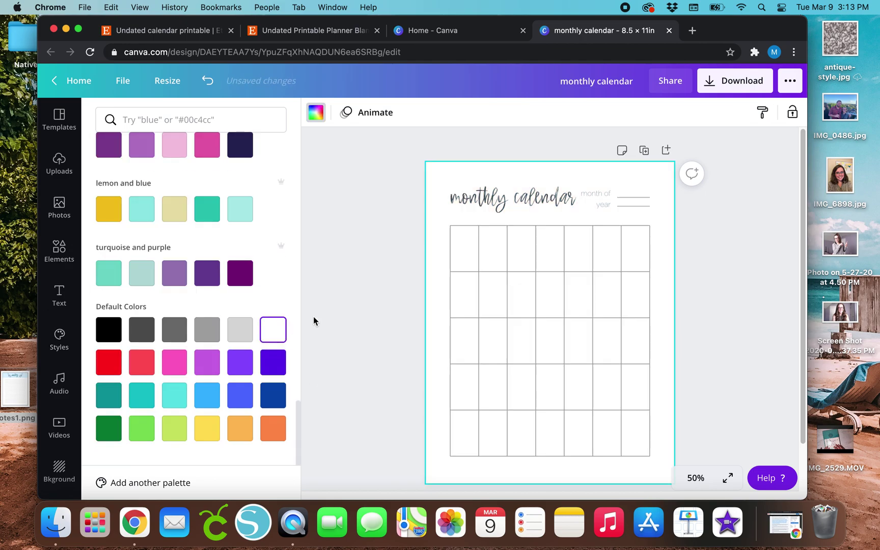
click(363, 292)
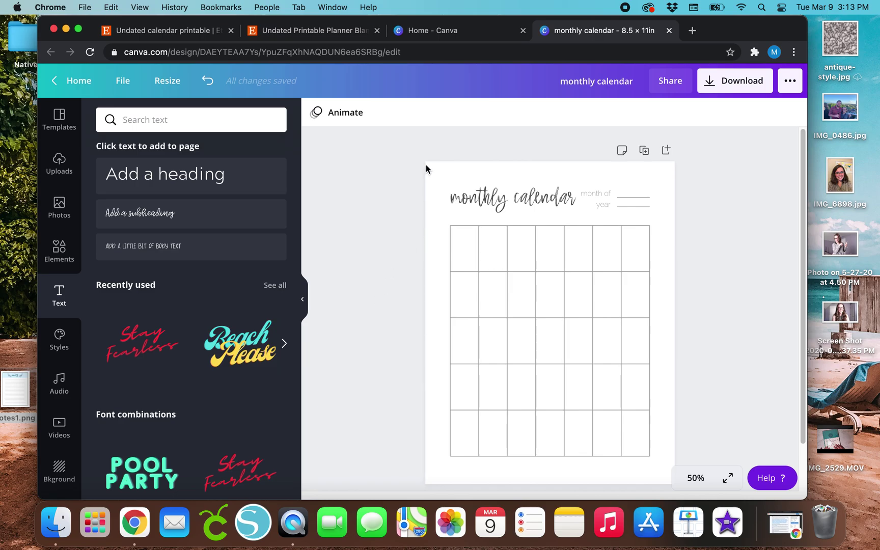
Step: Switch to the Etsy search results to examine the undated calendar printables for reference, and return to the calendar design in Canva
click(181, 35)
scroll(203, 225, down, 8)
scroll(204, 226, up, 10)
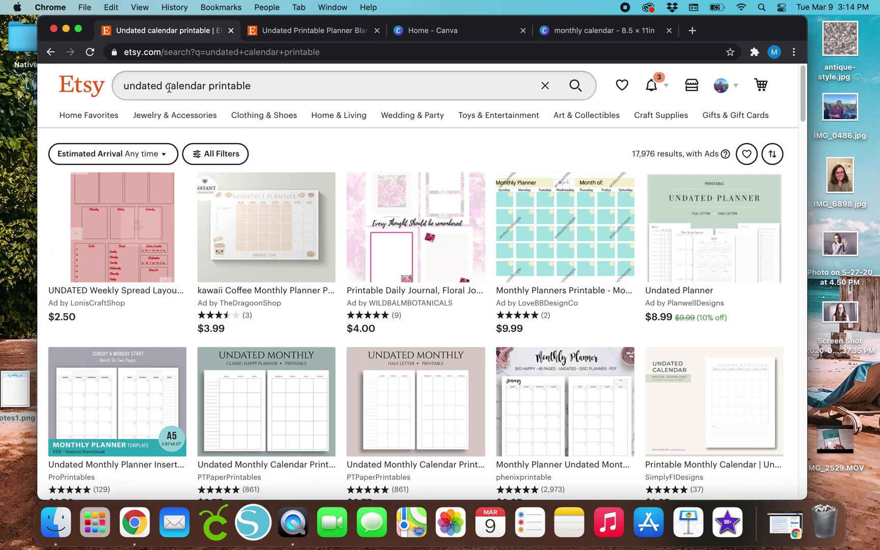
click(624, 32)
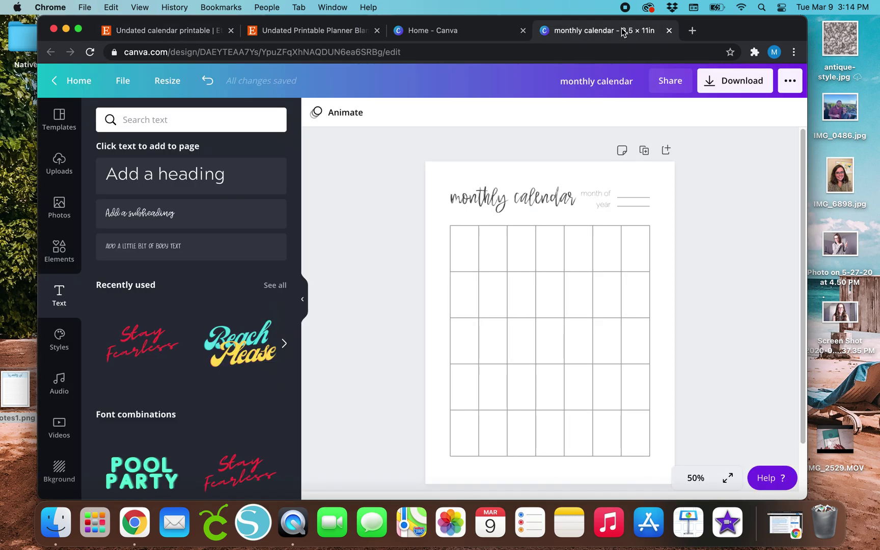